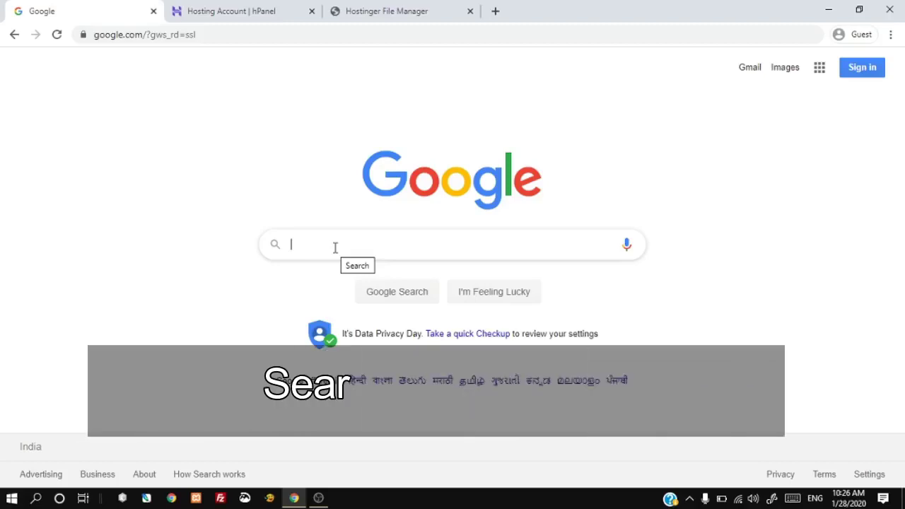
Search Google for 'zoho mail' and open the Zoho Mail business email hosting site
type("zoho mail")
key("Return")
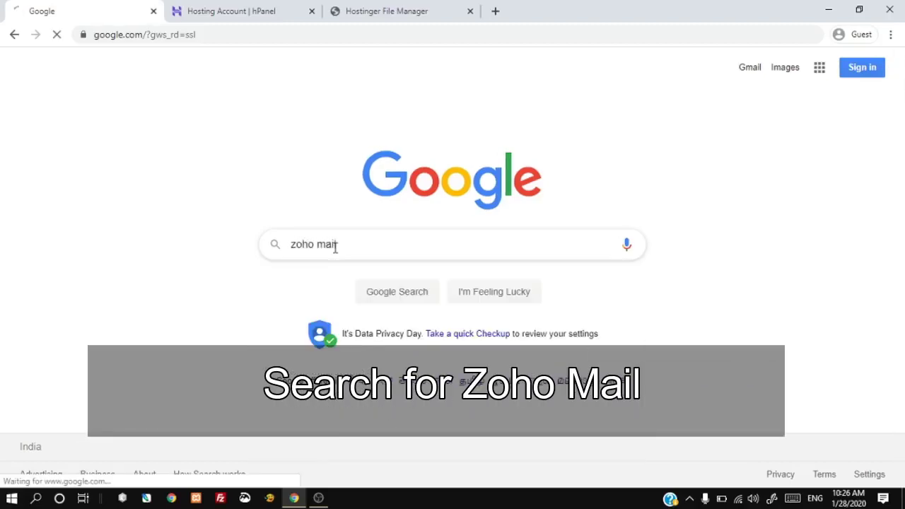
left_click(170, 196)
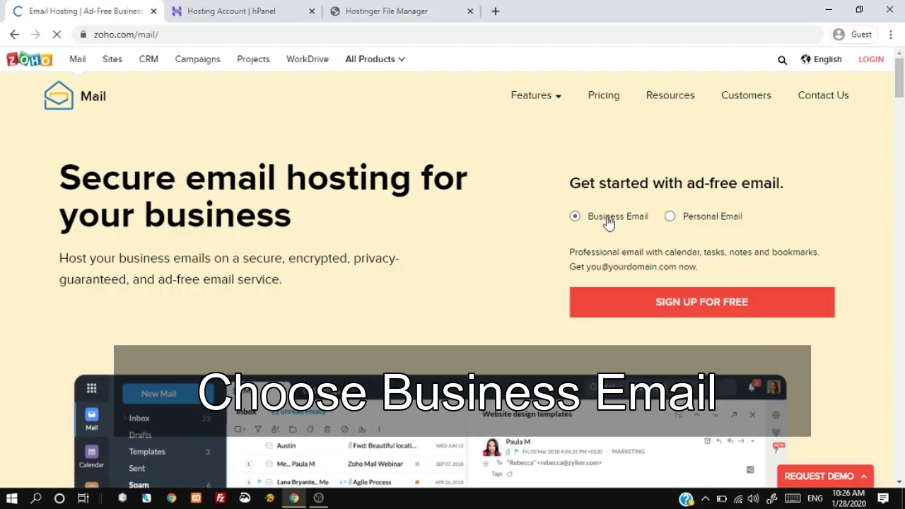
Sign up for the Forever Free Plan and begin entering the stskart.com domain
left_click(703, 302)
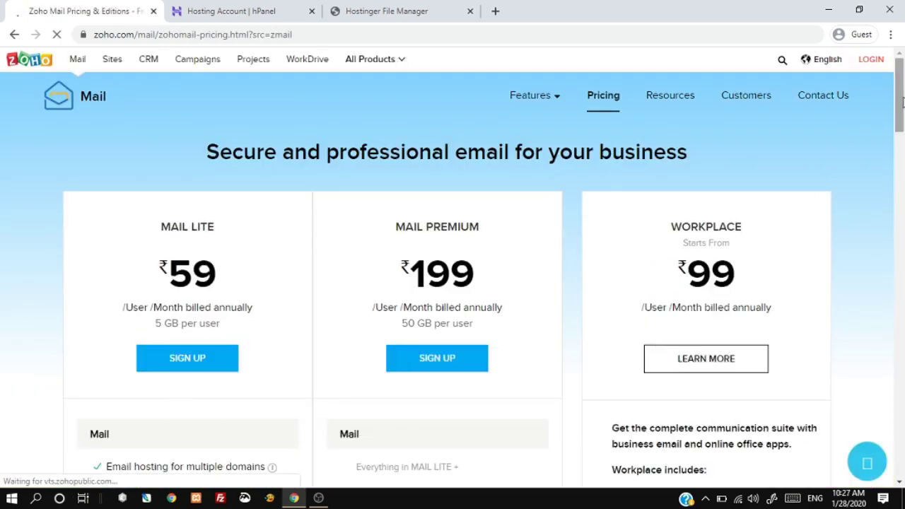
left_click_drag(899, 99, 901, 272)
left_click_drag(176, 266, 409, 294)
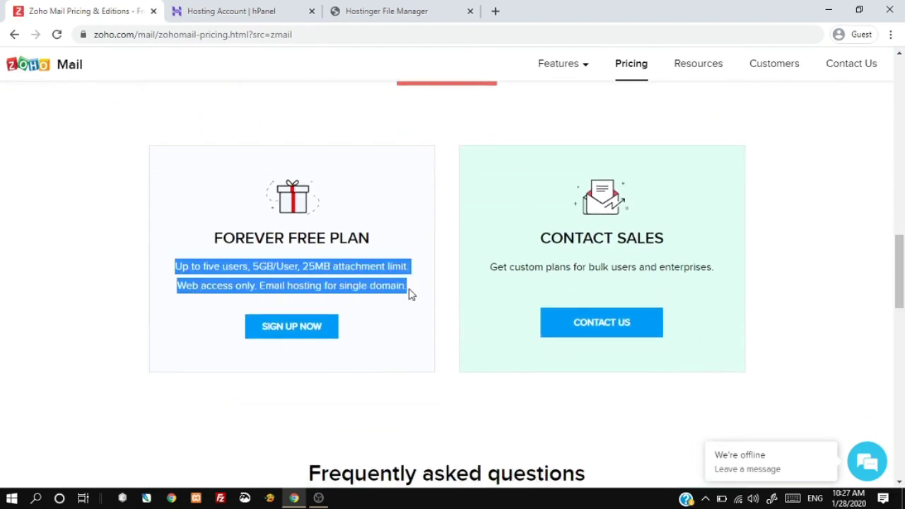
left_click(315, 335)
left_click(360, 242)
type("stsk")
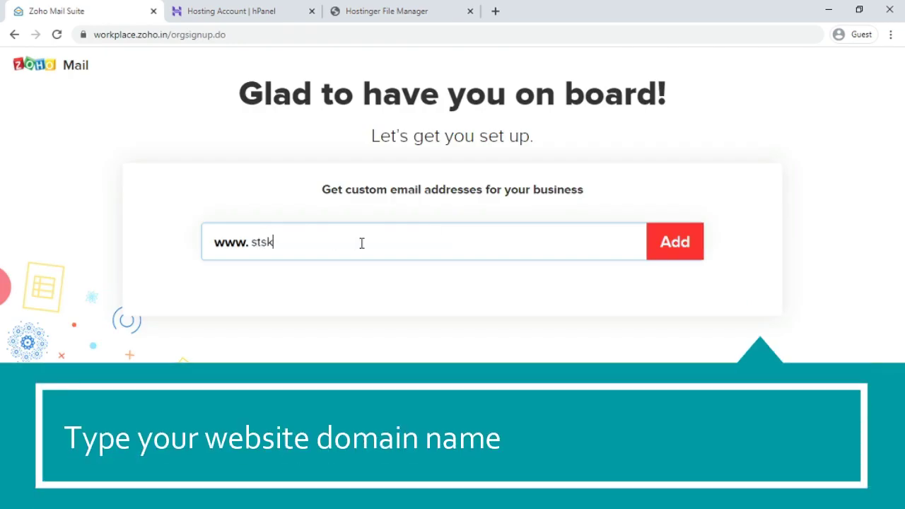
type("art.com")
Add stskart.com and complete the STARKRT registration details with an India phone number, then accept the terms
left_click(674, 242)
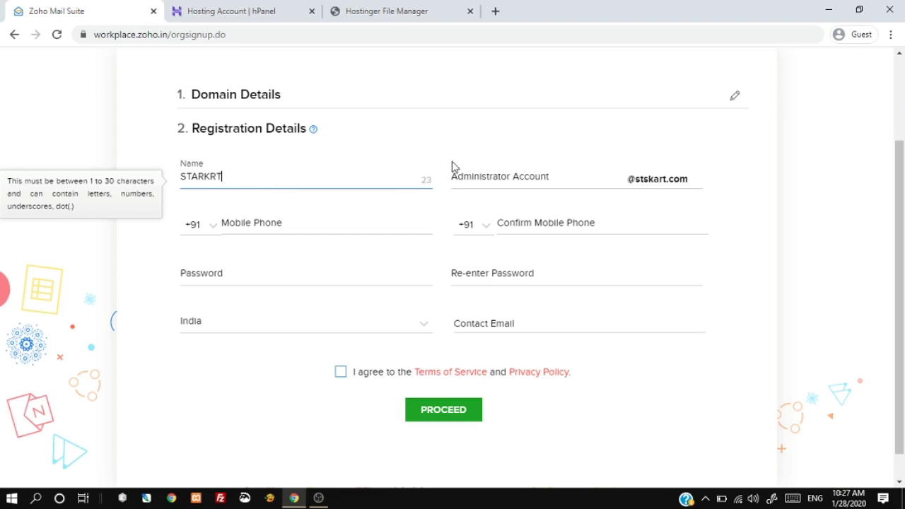
left_click(483, 174)
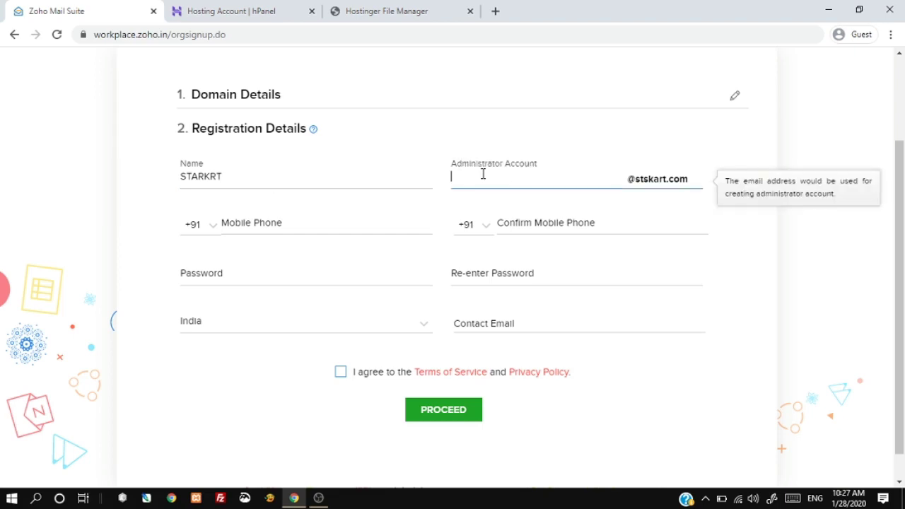
left_click(261, 224)
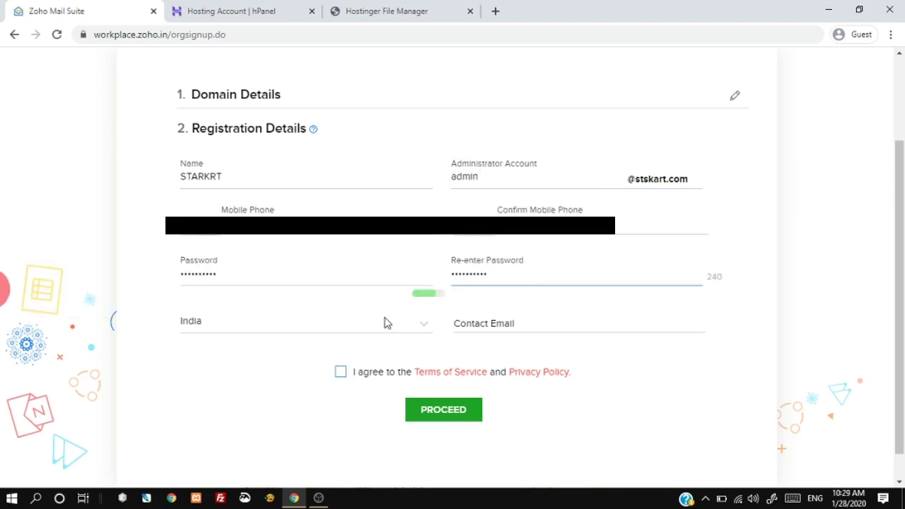
left_click(384, 319)
left_click(384, 319)
left_click(516, 319)
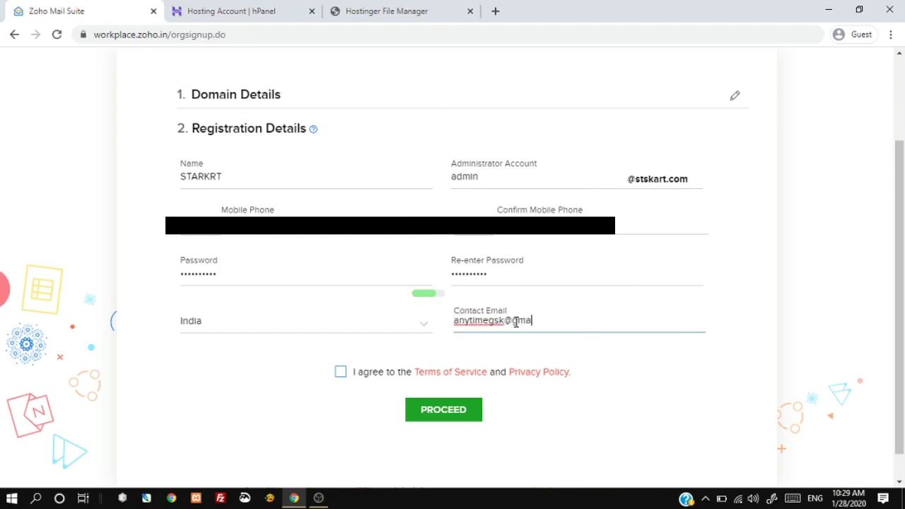
left_click(340, 373)
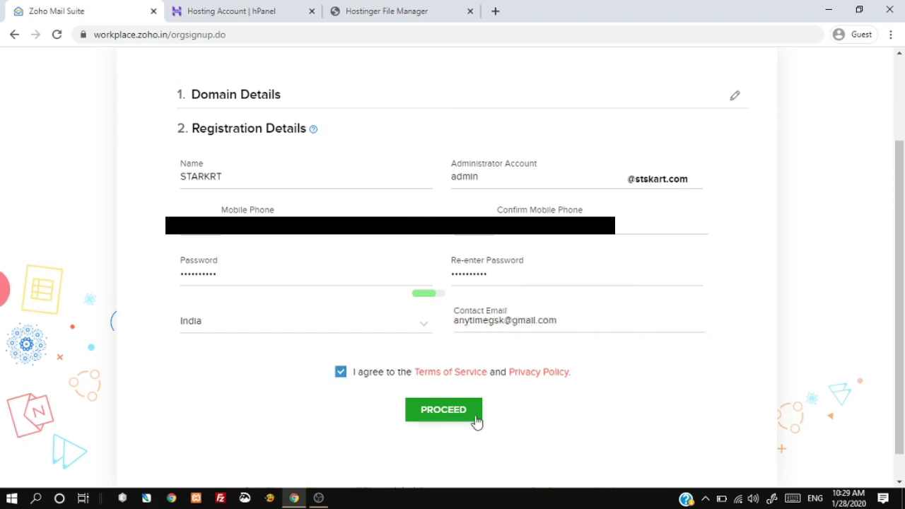
left_click(460, 415)
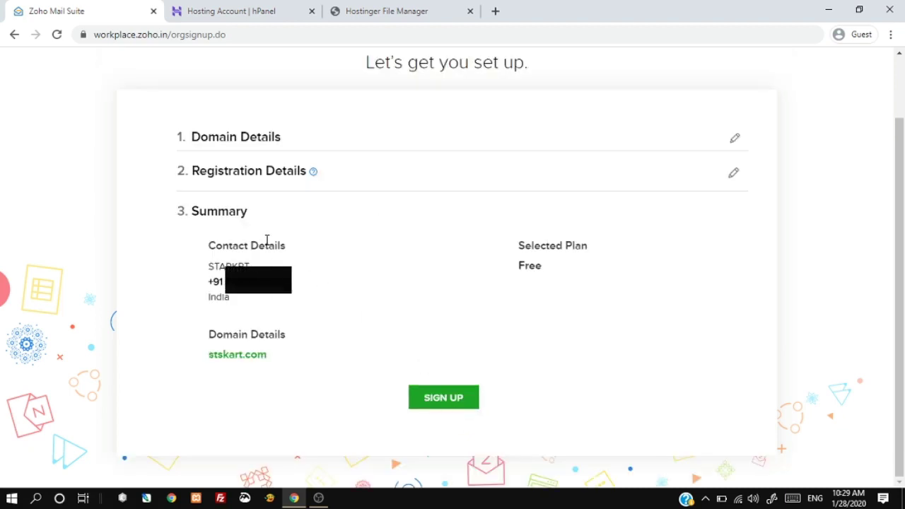
Create the account, verify the mobile number with the OTP code, and postpone two-factor setup
left_click(459, 402)
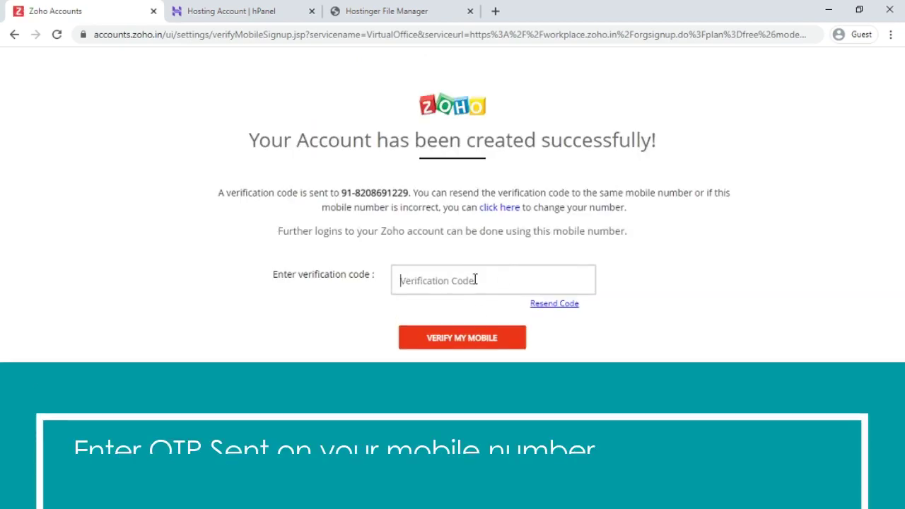
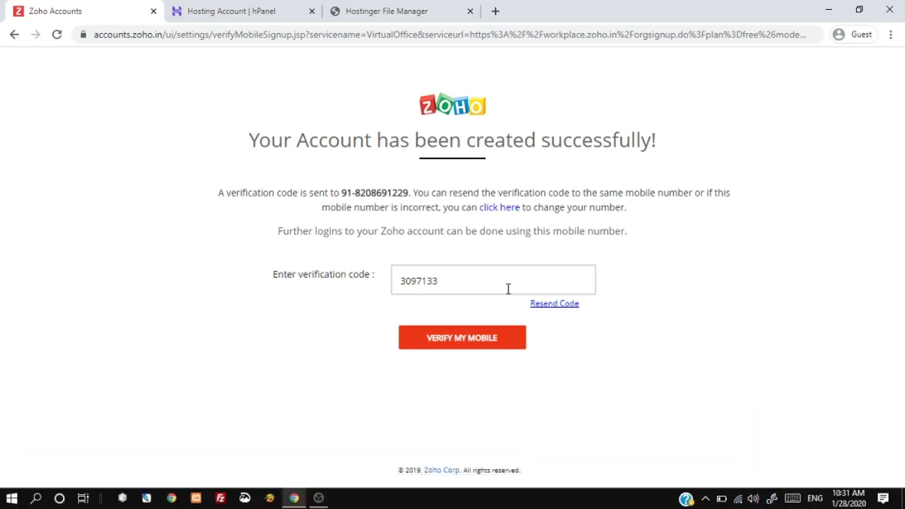
left_click(484, 345)
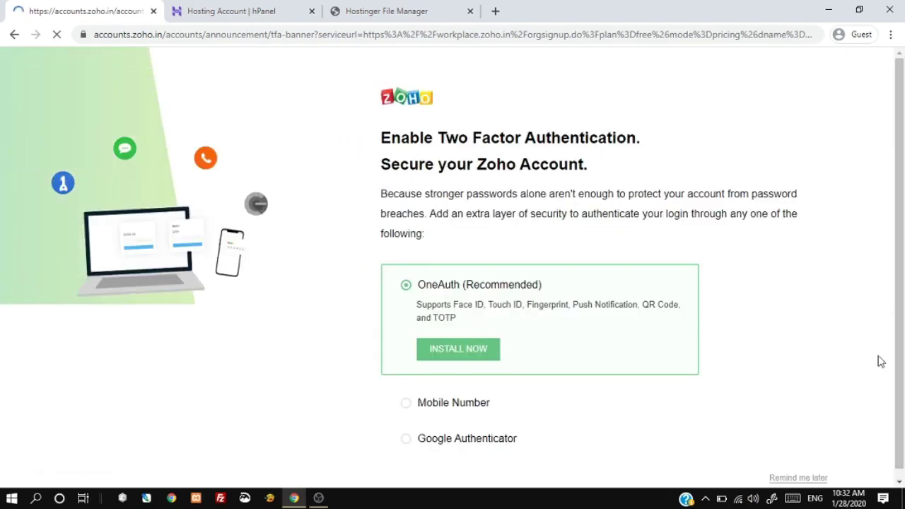
left_click(799, 471)
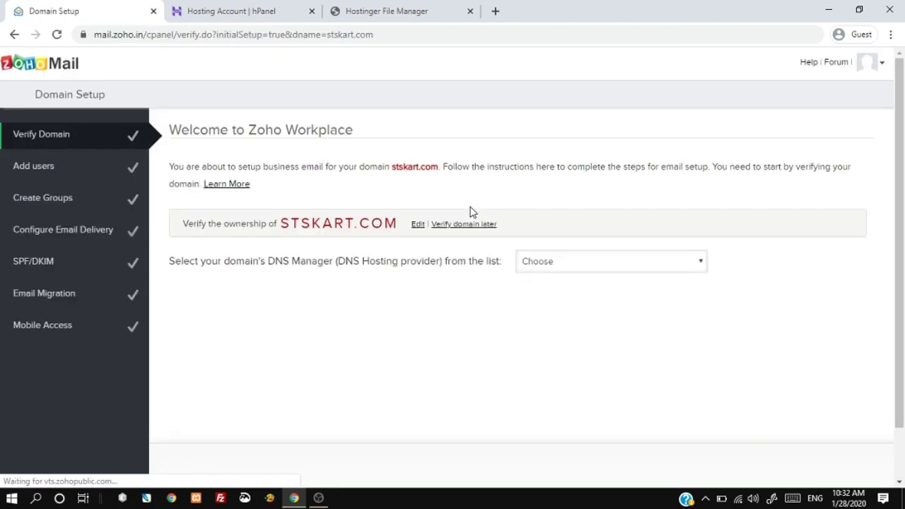
Choose Others.. as the DNS provider, switch to the HTML method, and download verifyforzoho.html
left_click(592, 263)
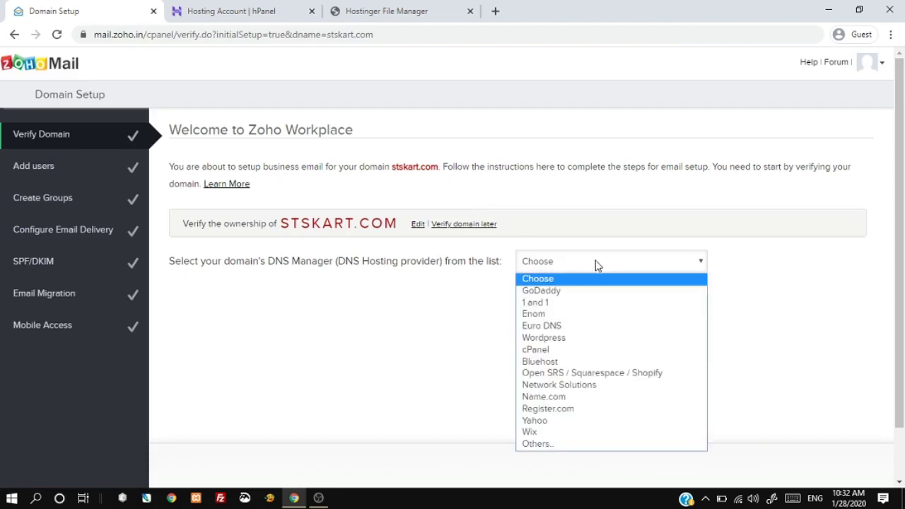
left_click(355, 348)
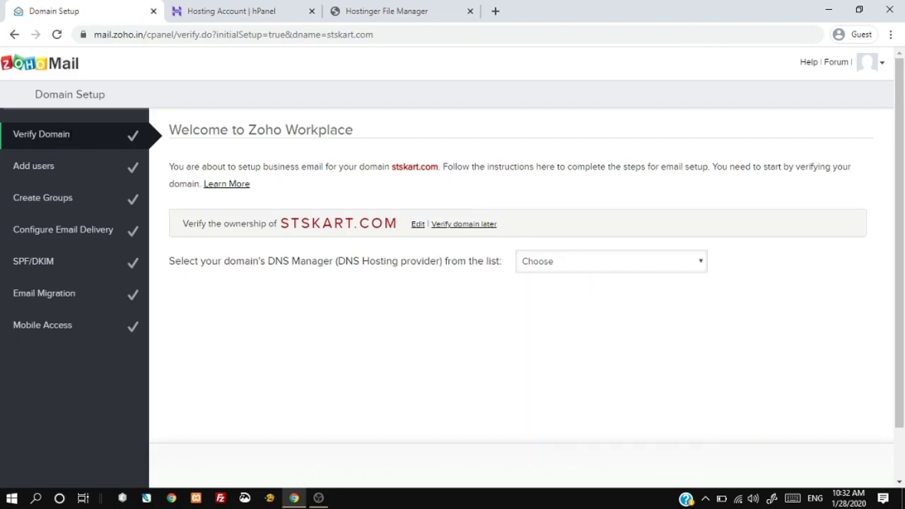
left_click(574, 267)
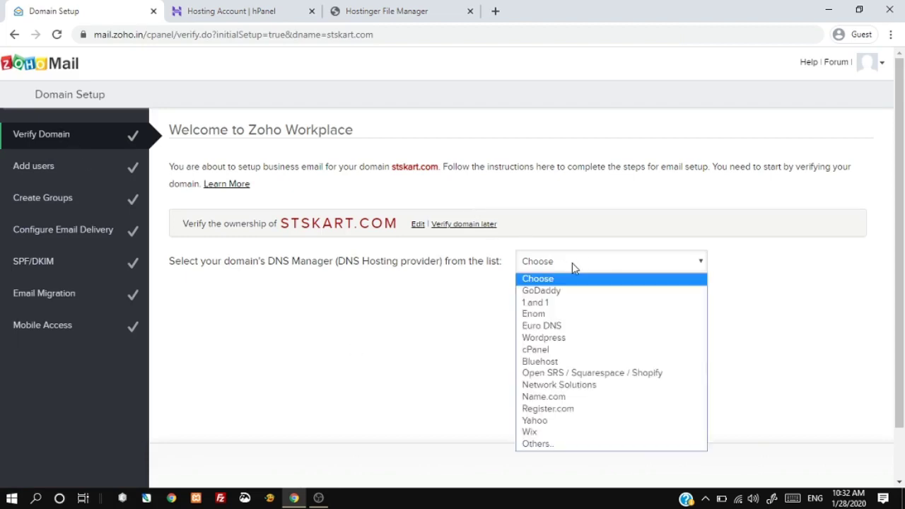
left_click(551, 444)
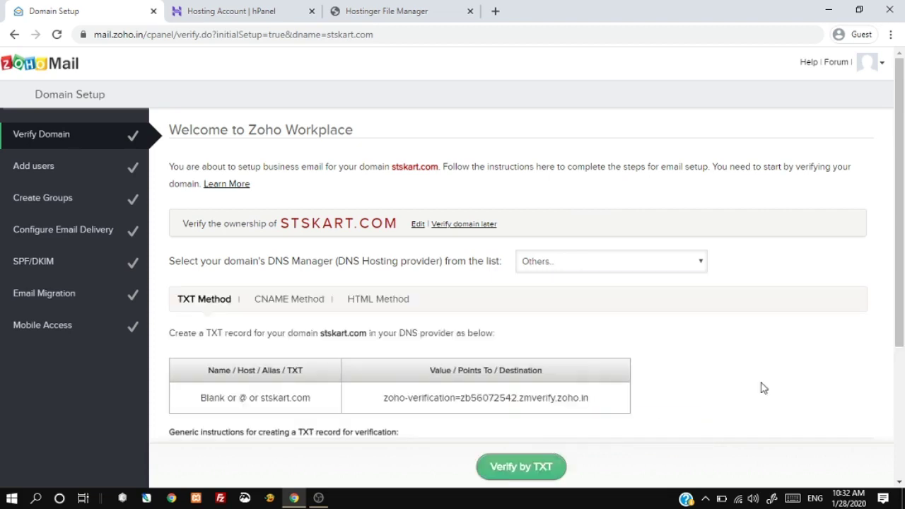
scroll(893, 261, "down", 2)
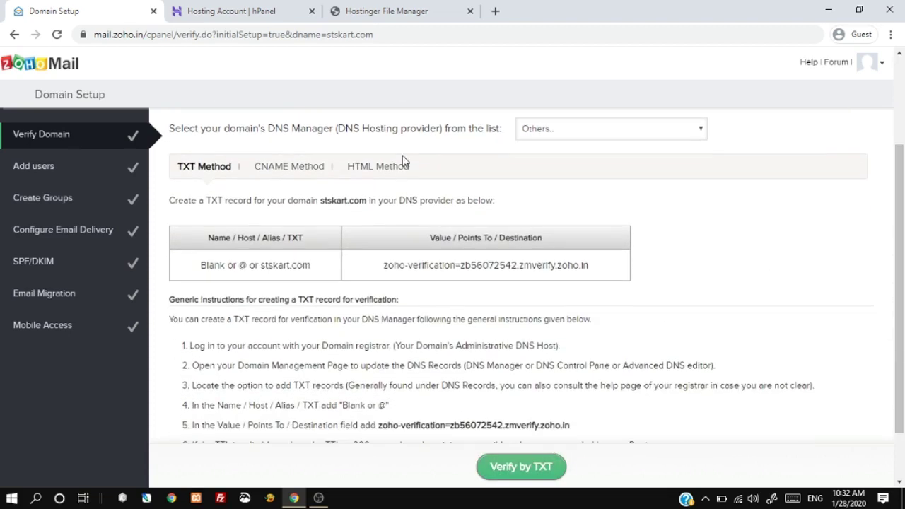
left_click(374, 170)
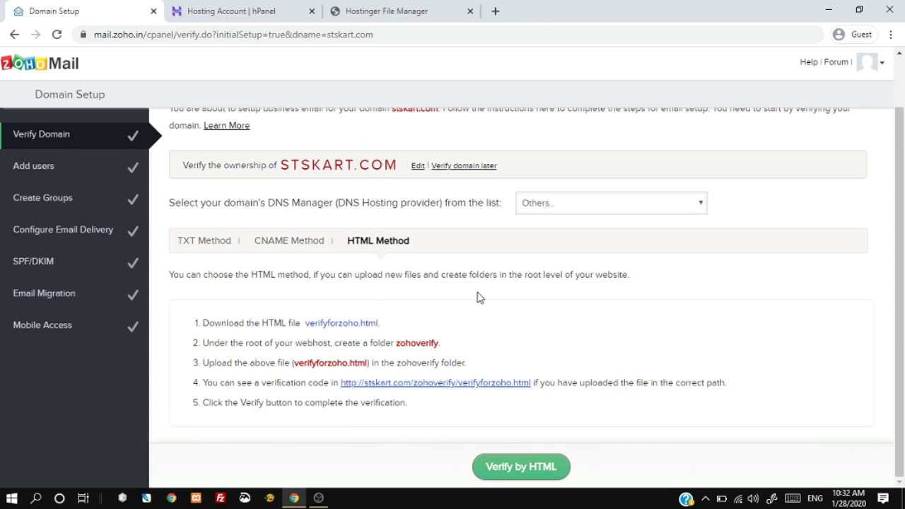
left_click(344, 325)
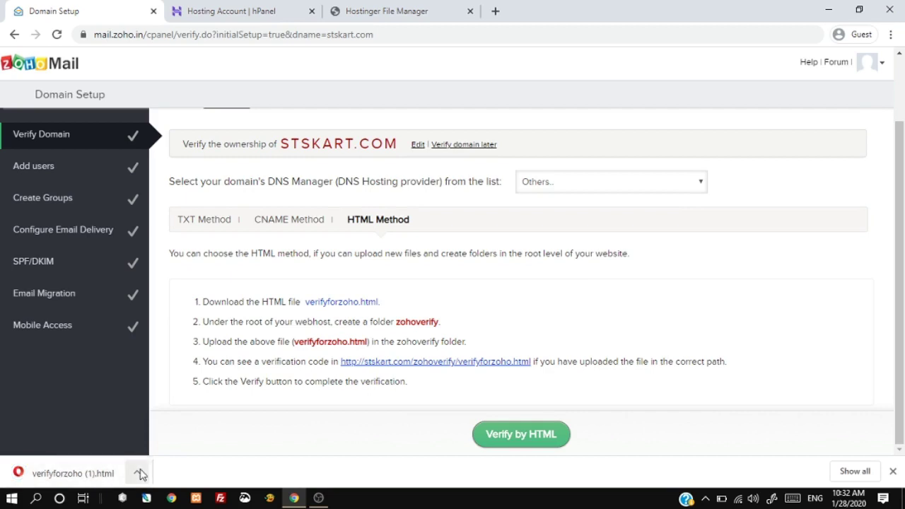
Upload verifyforzoho (1).html from the Downloads folder into Hostinger's public_html
left_click(399, 9)
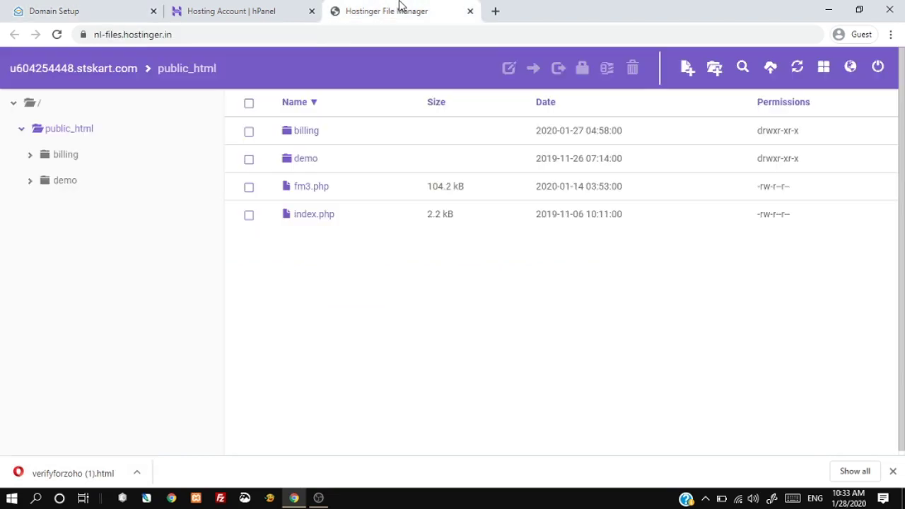
left_click(770, 69)
left_click(445, 160)
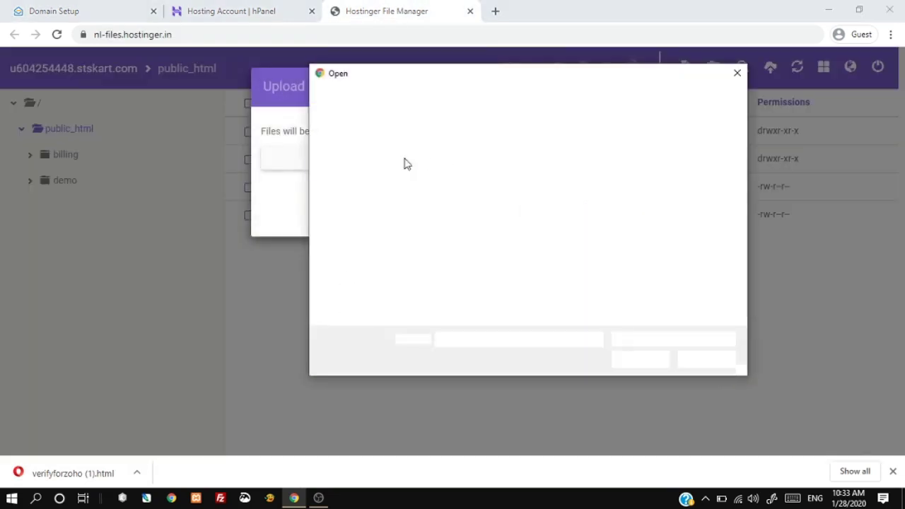
left_click_drag(685, 83, 676, 79)
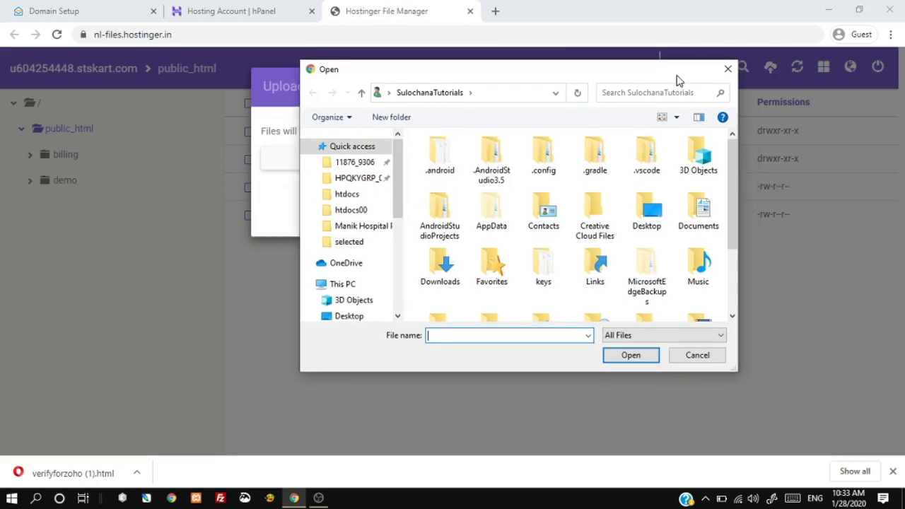
left_click_drag(396, 208, 364, 241)
left_click(364, 242)
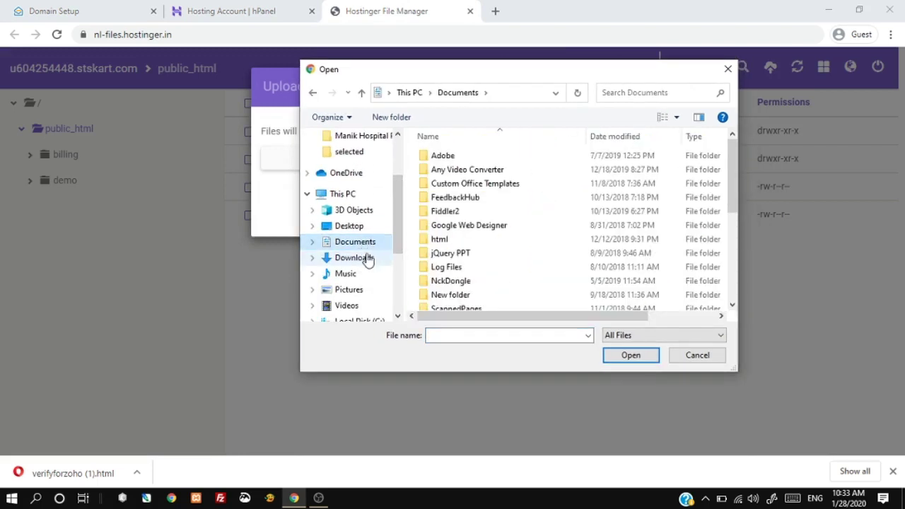
left_click(364, 258)
double_click(502, 167)
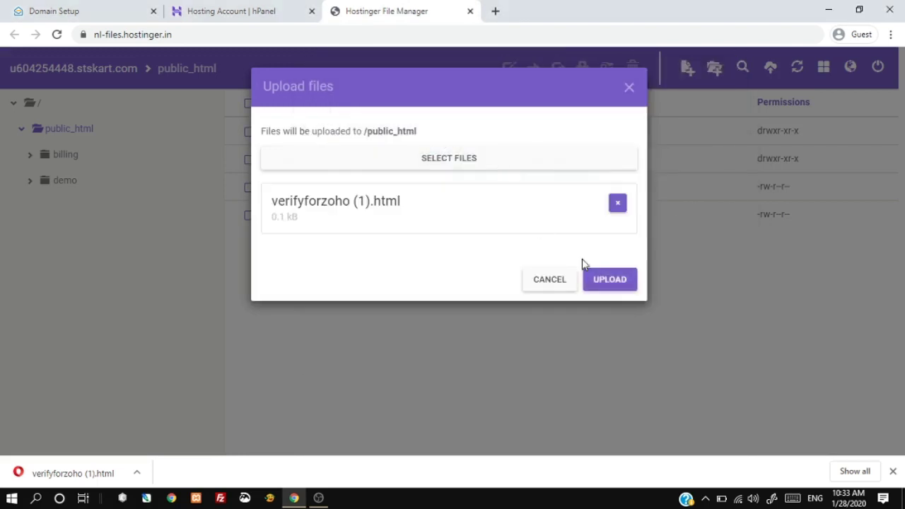
left_click(608, 279)
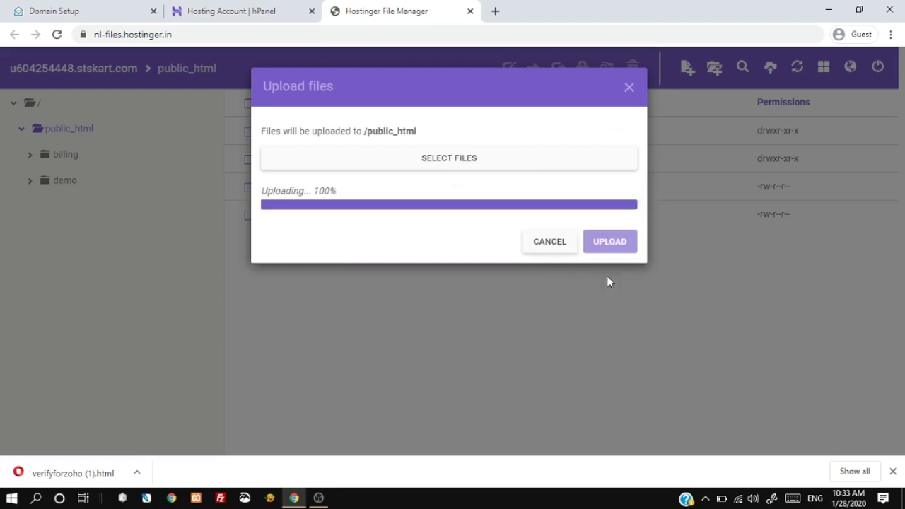
left_click(556, 249)
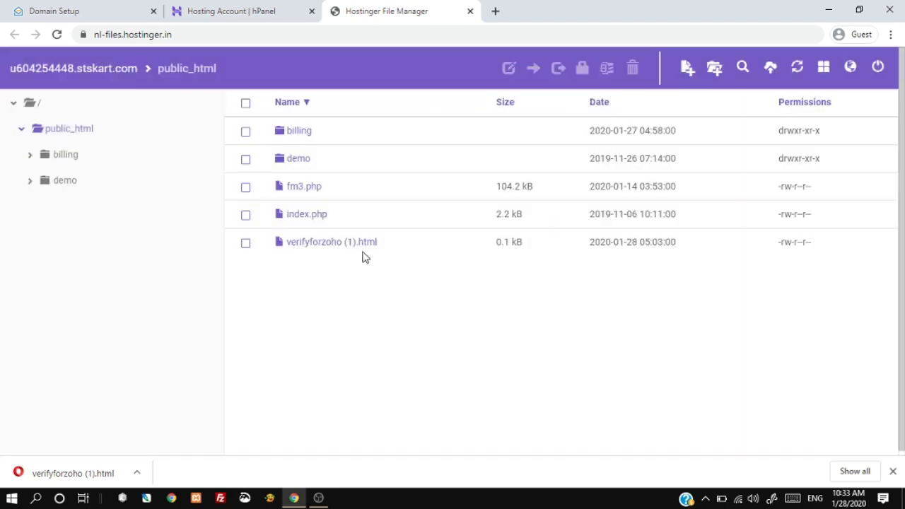
left_click(363, 256)
Rename the uploaded file to verifyforzoho.html
right_click(368, 254)
left_click(406, 112)
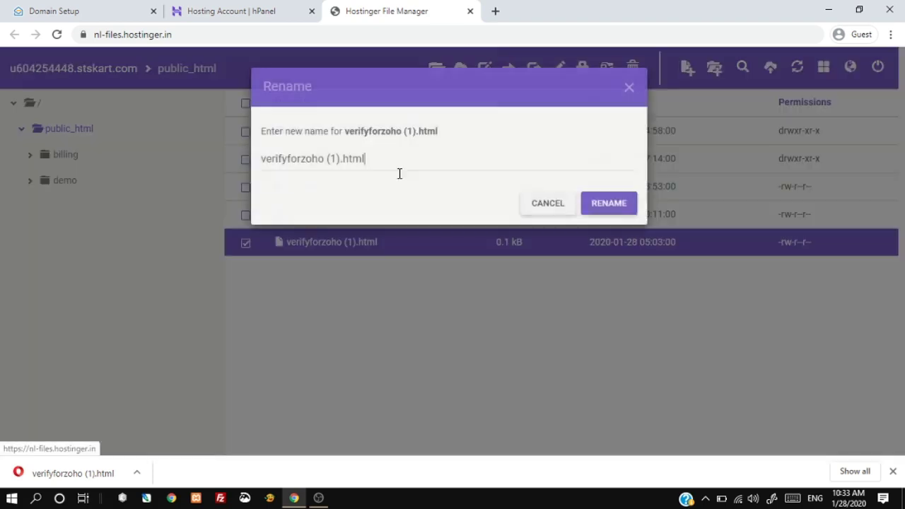
key("BackSpace")
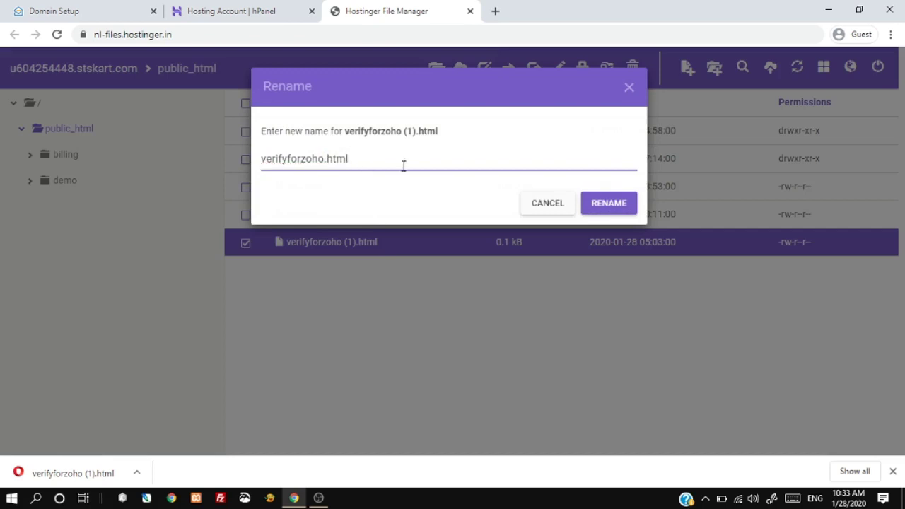
left_click(603, 202)
Create a new folder named zohoverify in public_html
left_click(278, 19)
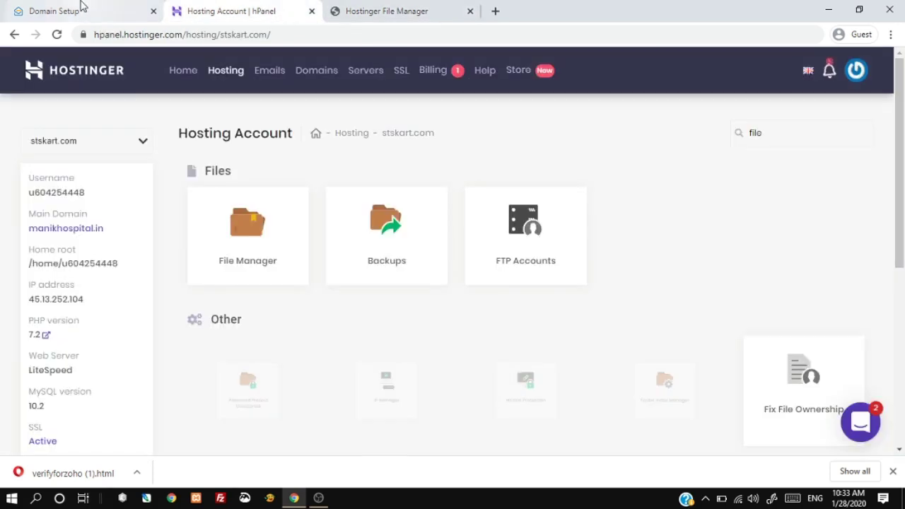
key("ctrl+shift+Tab")
key("ctrl+shift+Tab")
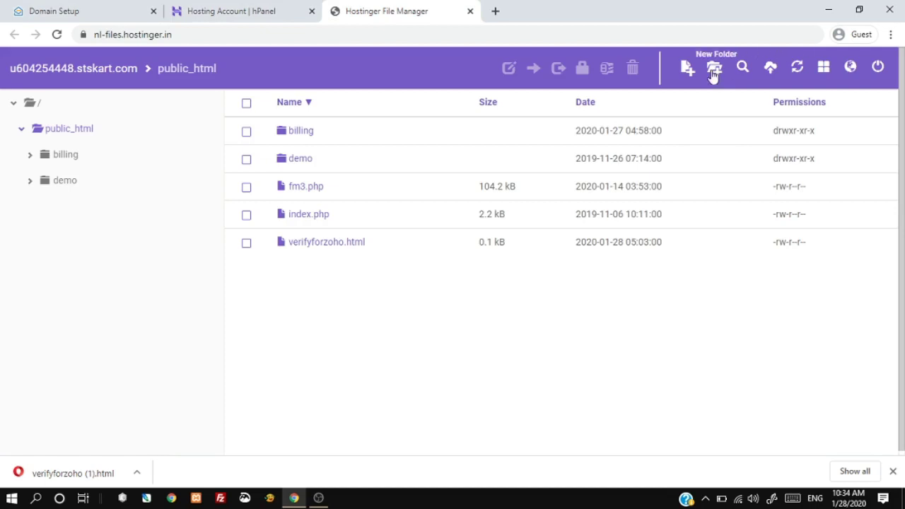
left_click(714, 68)
type("zohoverify")
left_click(607, 204)
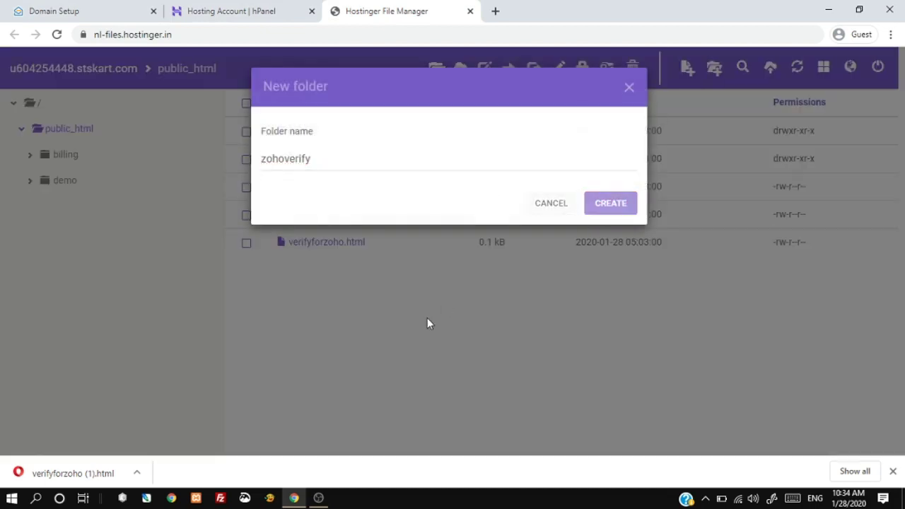
Move verifyforzoho.html into the zohoverify folder
left_click(370, 272)
left_click_drag(370, 269, 319, 277)
left_click(509, 69)
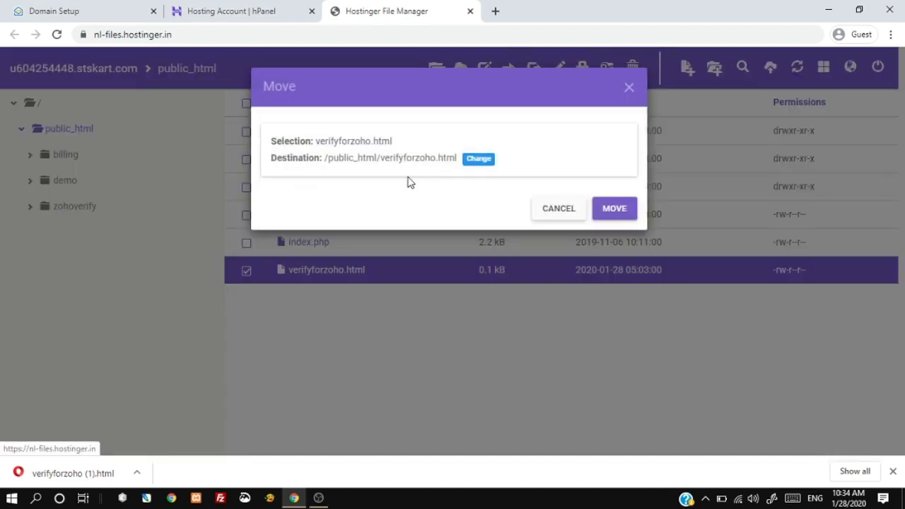
left_click(469, 164)
left_click(315, 231)
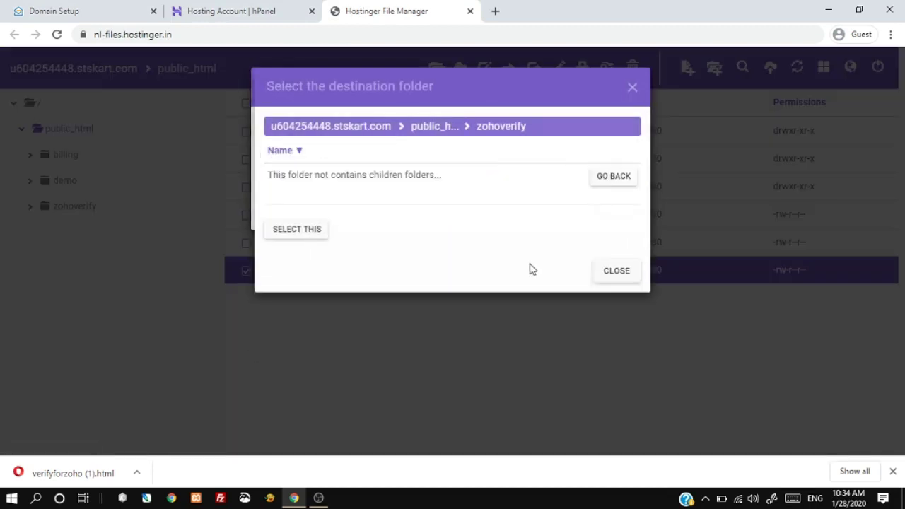
left_click(296, 230)
left_click(607, 208)
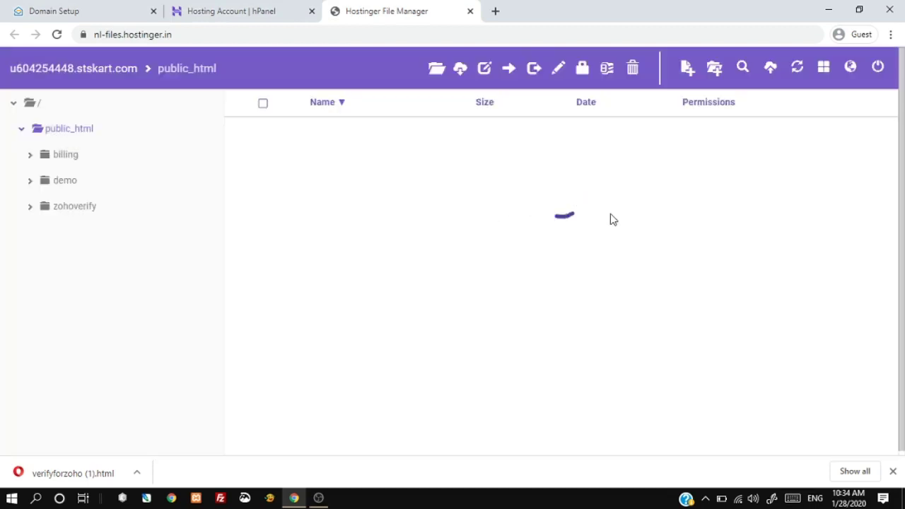
Check stskart.com/zohoverify/verifyforzoho.html shows its code, then verify stskart.com by HTML
left_click(225, 11)
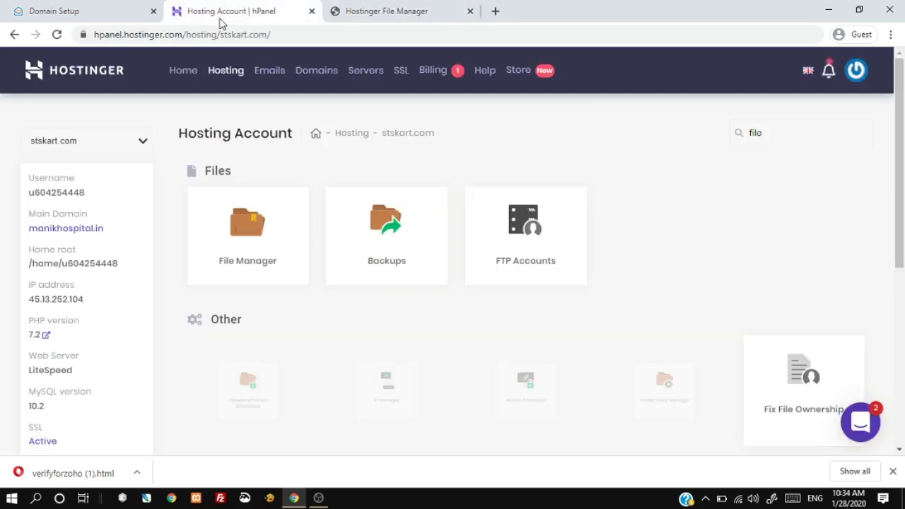
left_click(105, 7)
left_click(297, 10)
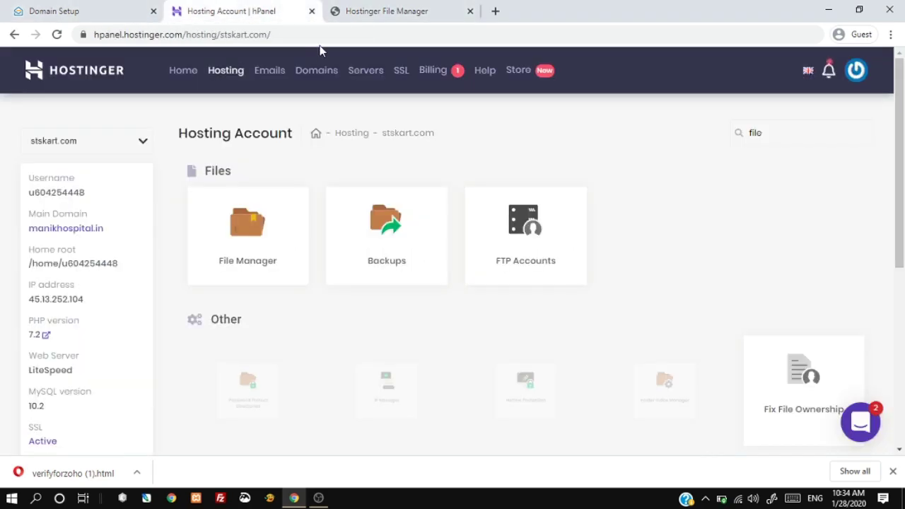
left_click(127, 12)
middle_click(399, 361)
left_click(267, 7)
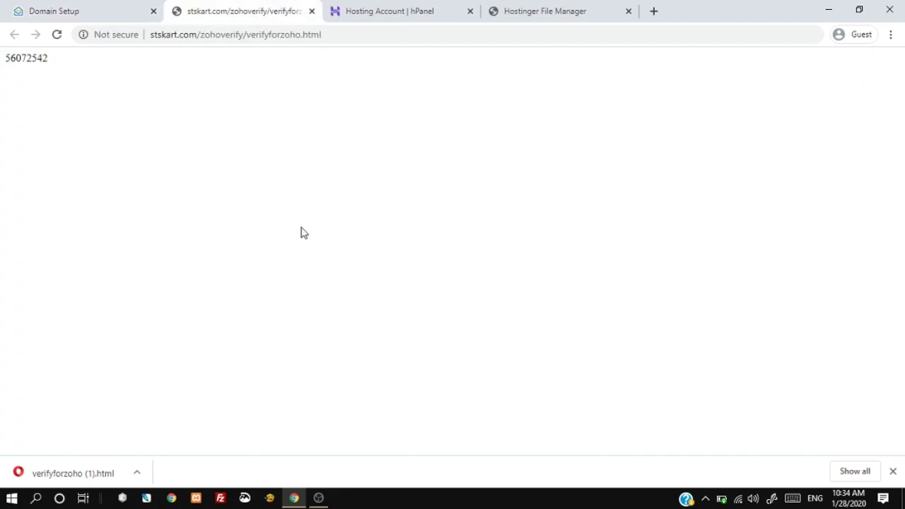
left_click(54, 12)
left_click(520, 434)
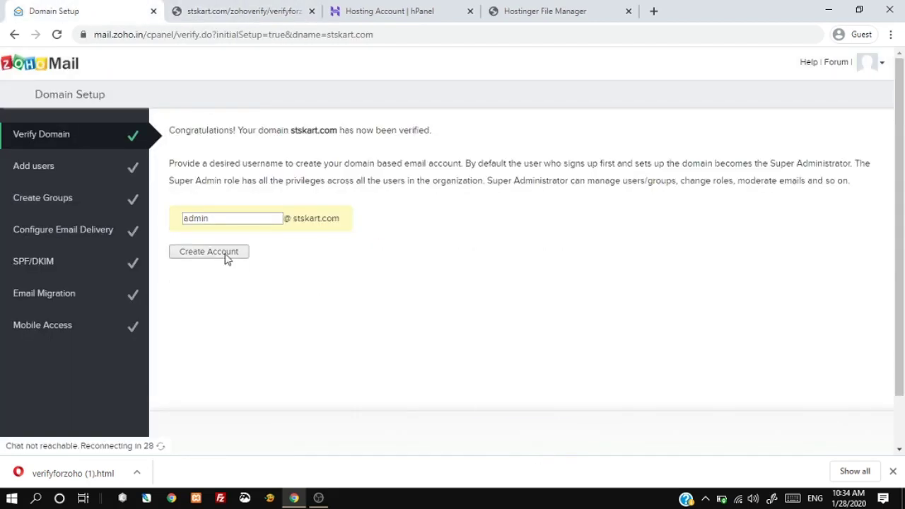
Create the admin account and start a new user with first name Sales
left_click(223, 255)
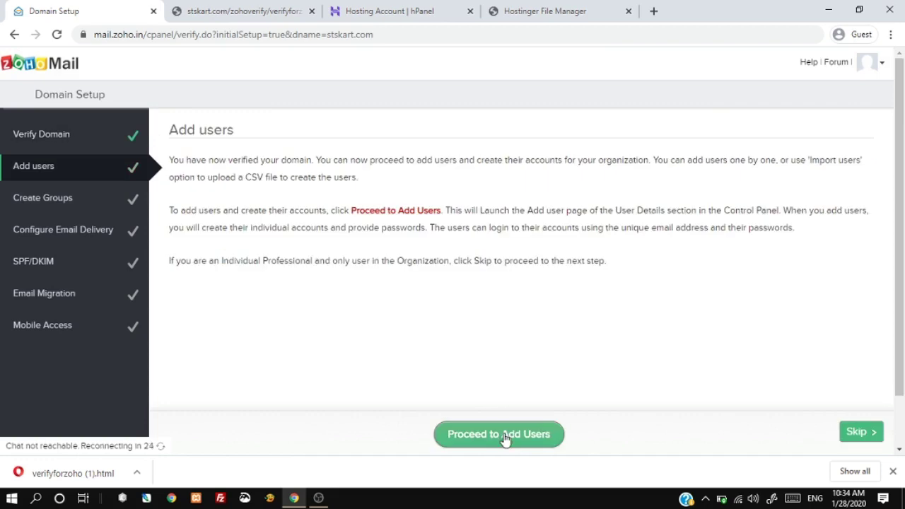
left_click(505, 438)
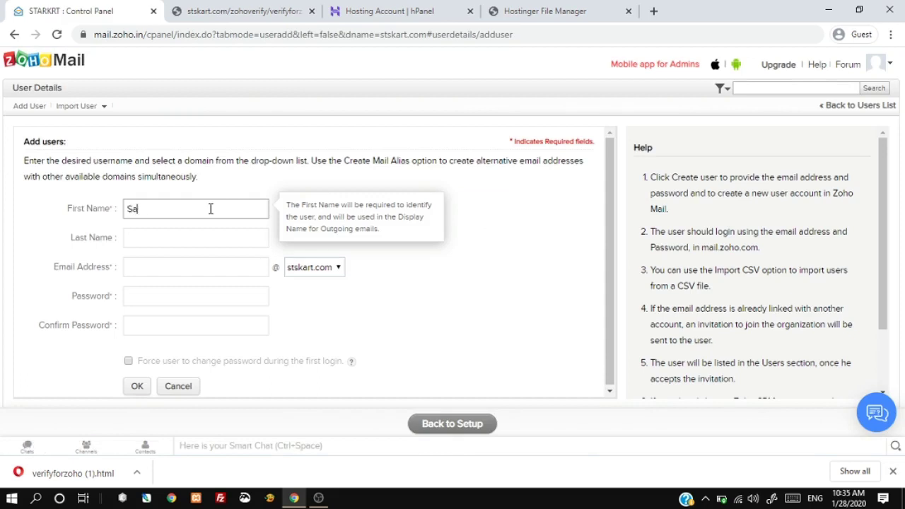
type("les")
left_click(189, 243)
key("ctrl+a")
type("Depar")
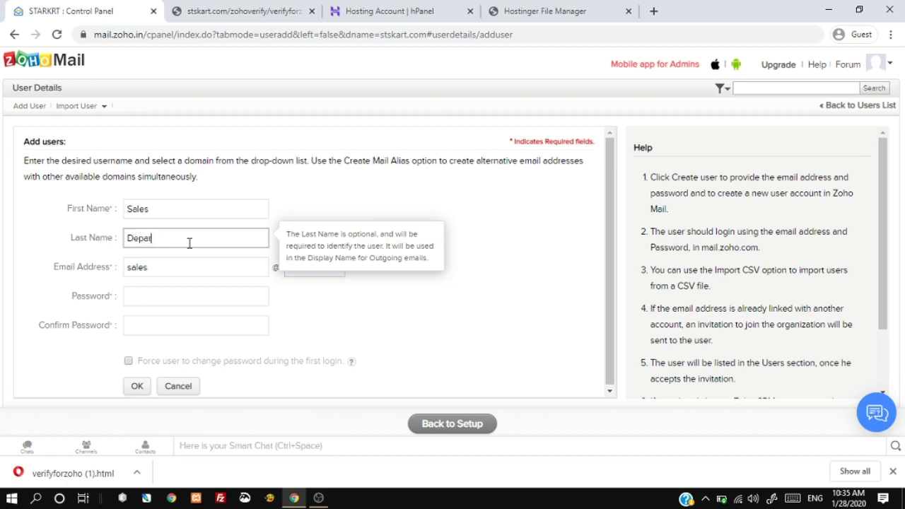
key("Tab")
key("Delete")
left_click(222, 294)
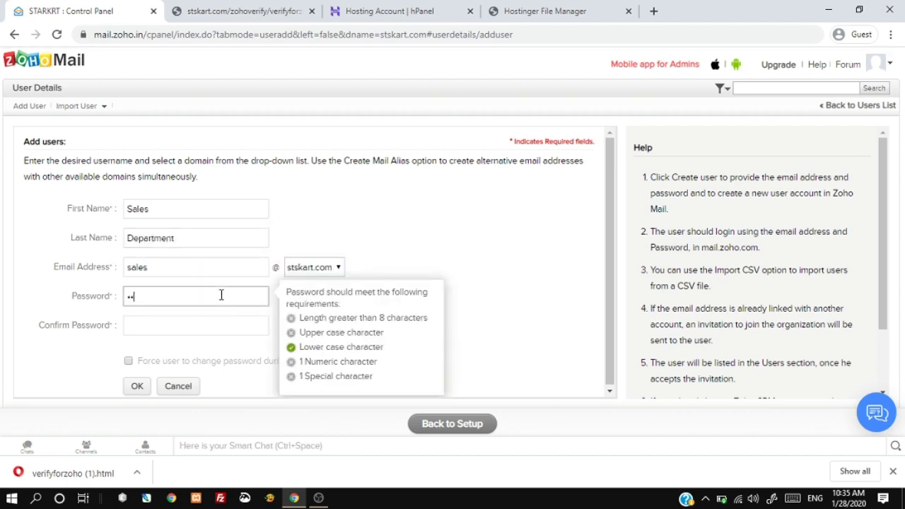
left_click(205, 329)
type("s")
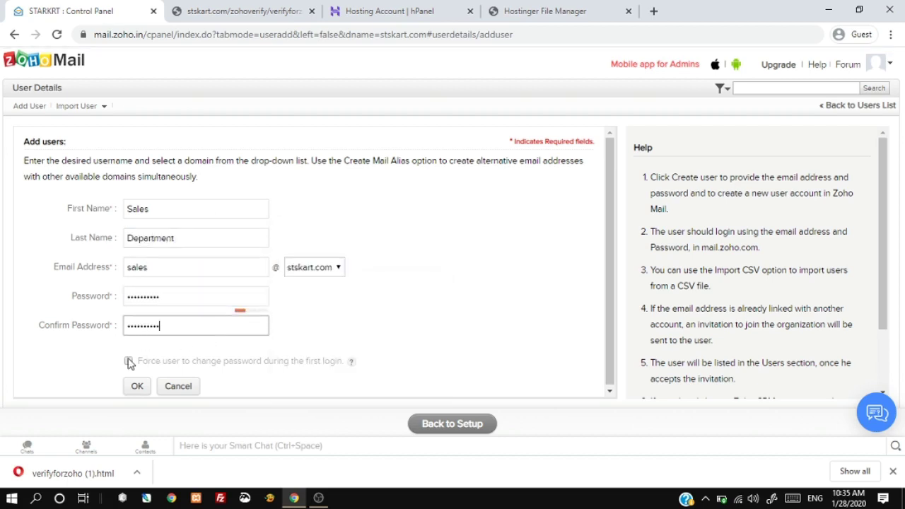
left_click(137, 386)
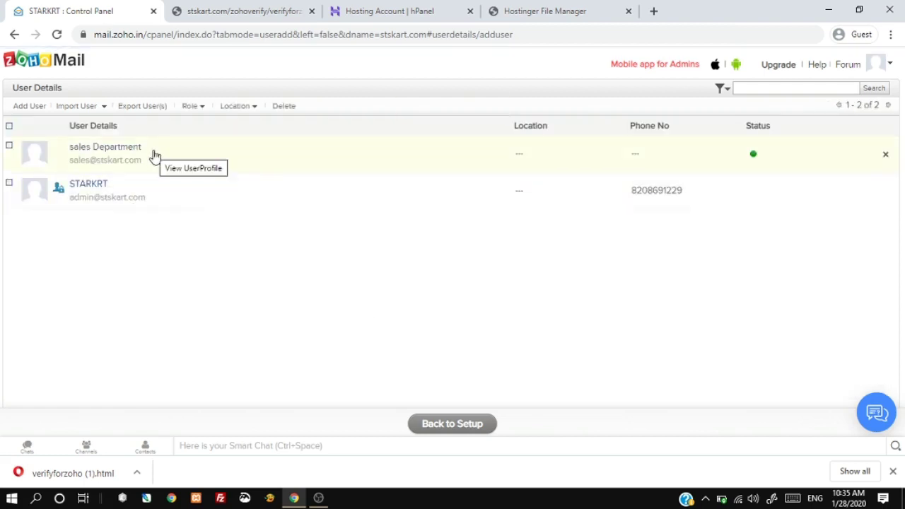
left_click(167, 212)
type("S")
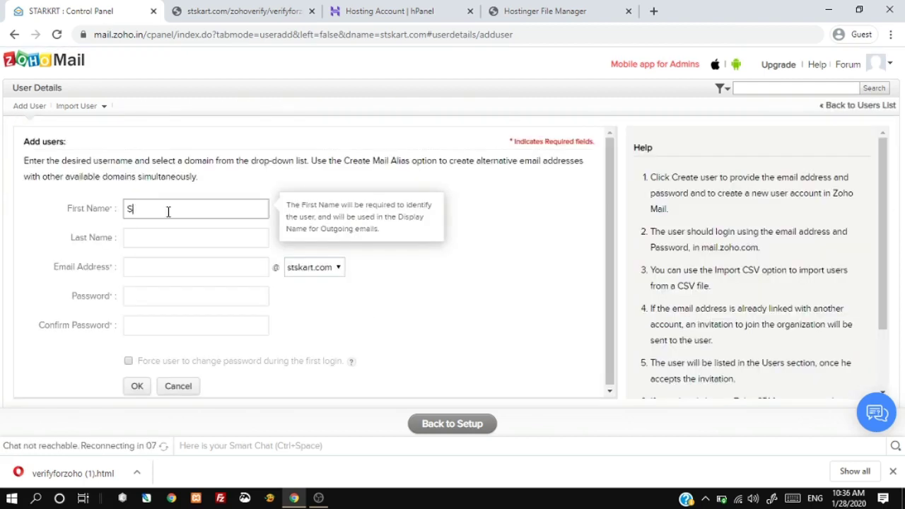
type("upport")
left_click(164, 238)
type("Department")
left_click(184, 270)
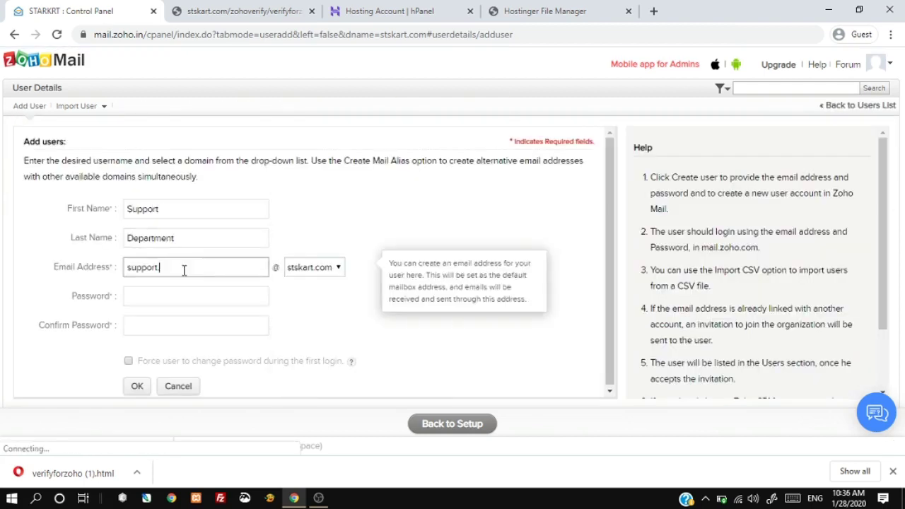
left_click(213, 296)
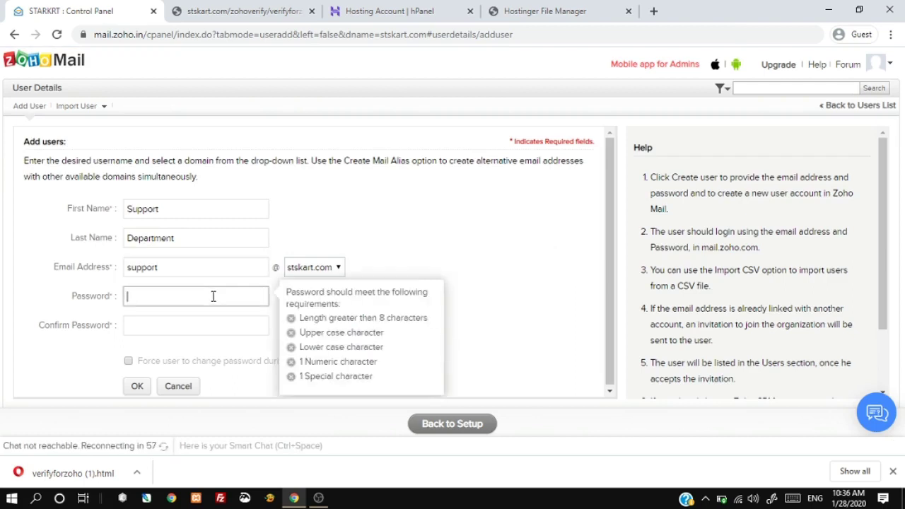
type("**********")
left_click(206, 325)
type("****")
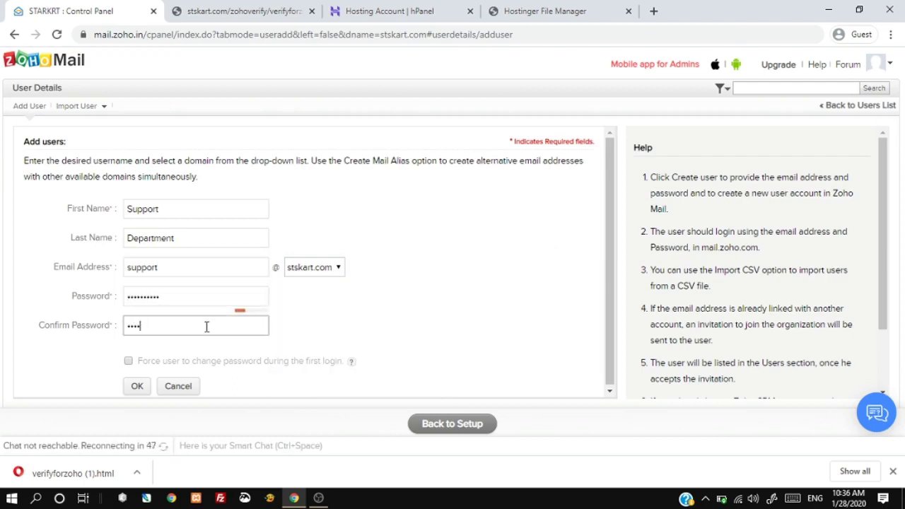
left_click(137, 385)
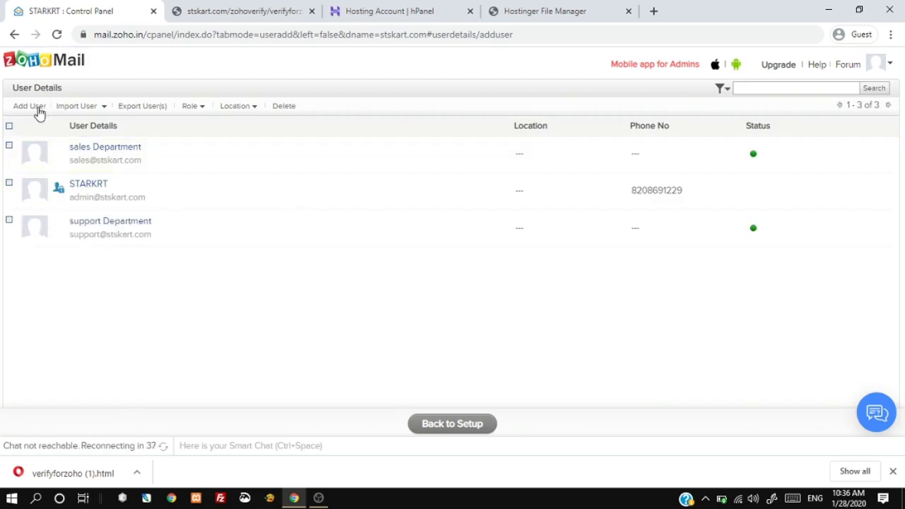
left_click(29, 106)
type("No Replay")
left_click(151, 237)
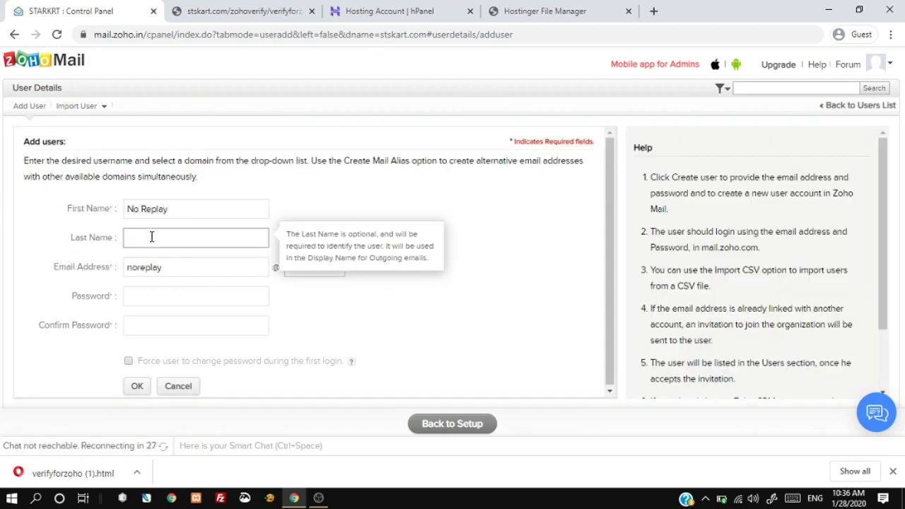
type("Stskart")
left_click(168, 266)
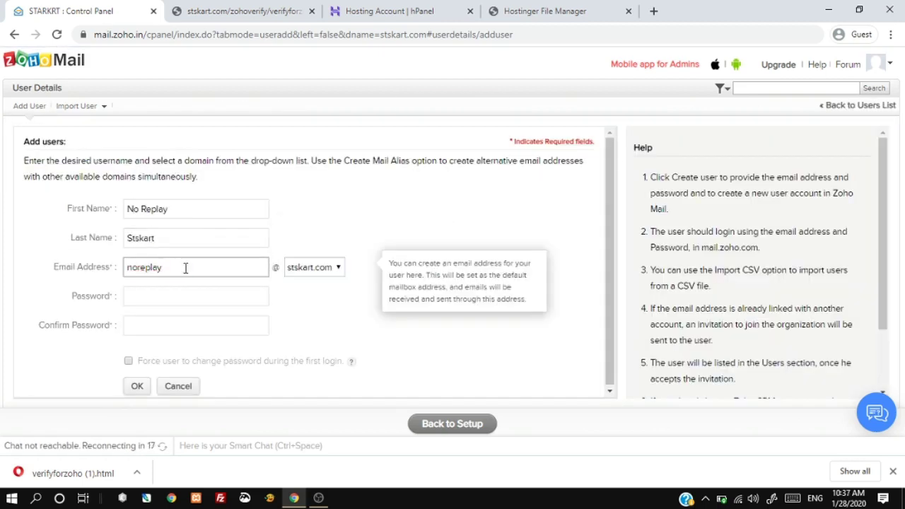
left_click(166, 297)
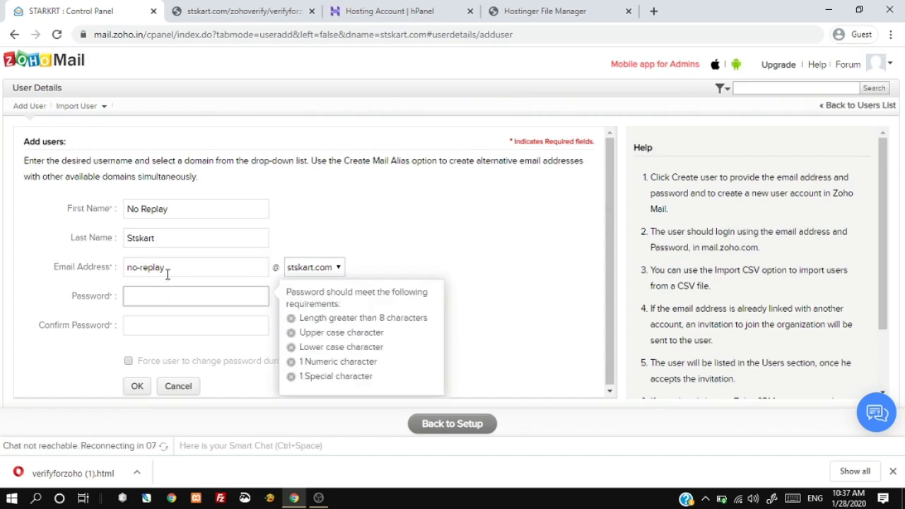
type("••••••••••")
left_click(155, 325)
type("••••••••••")
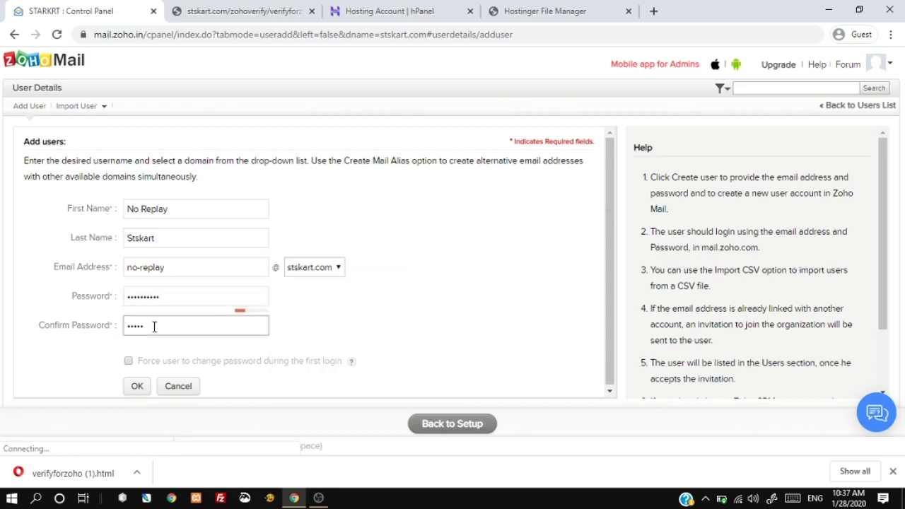
left_click(137, 386)
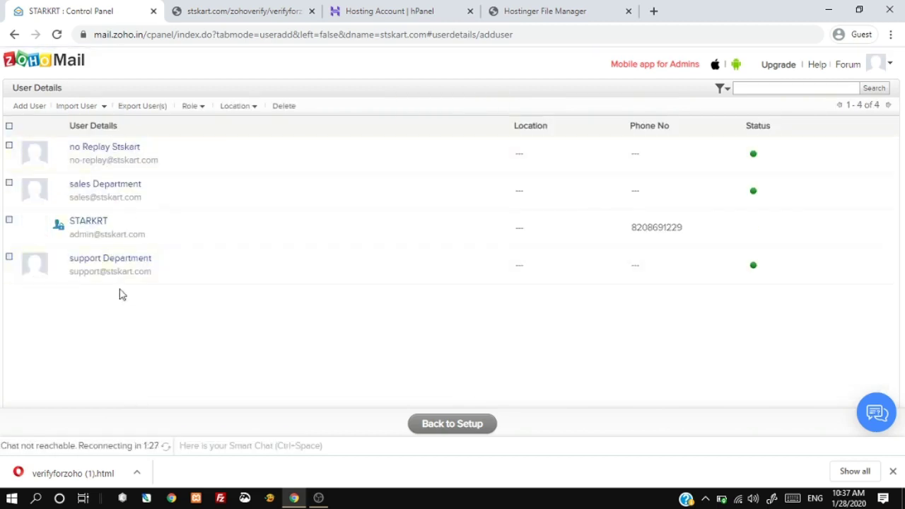
left_click(31, 107)
type("Info")
left_click(166, 236)
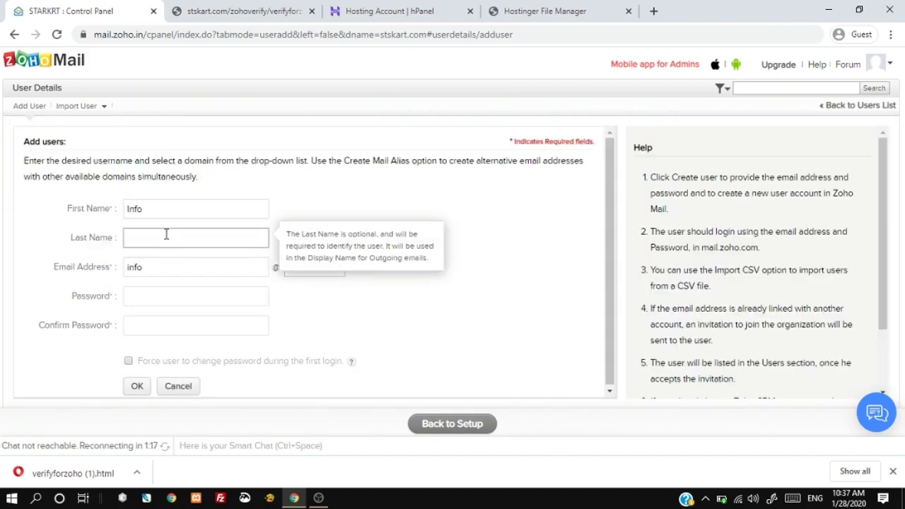
type("Stskart")
key("Tab")
Set and confirm the user's password, create the account, and return to domain setup
left_click(159, 296)
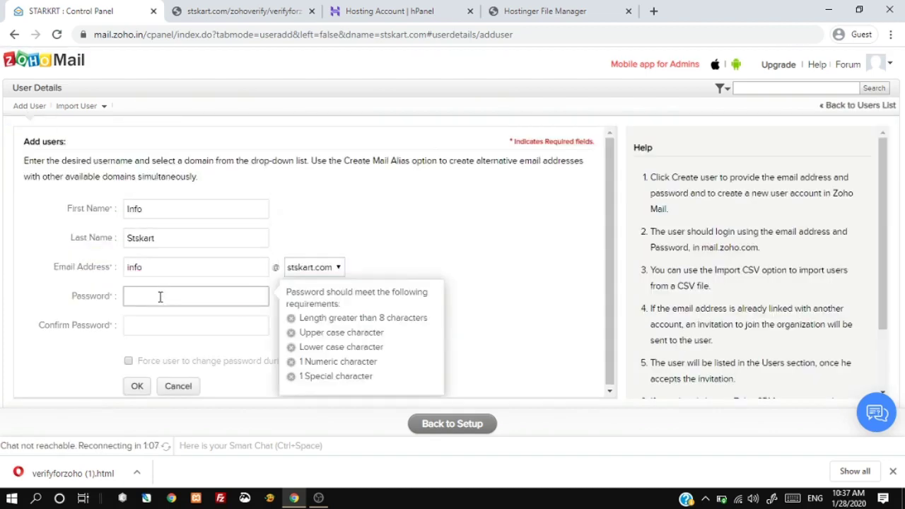
type("••••••••")
left_click(151, 326)
type("••••••••")
key("Return")
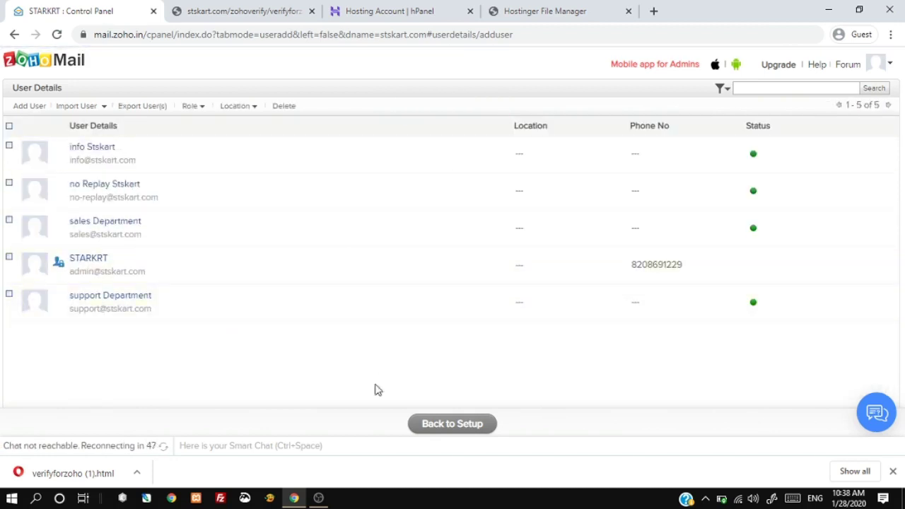
left_click(893, 471)
left_click(460, 458)
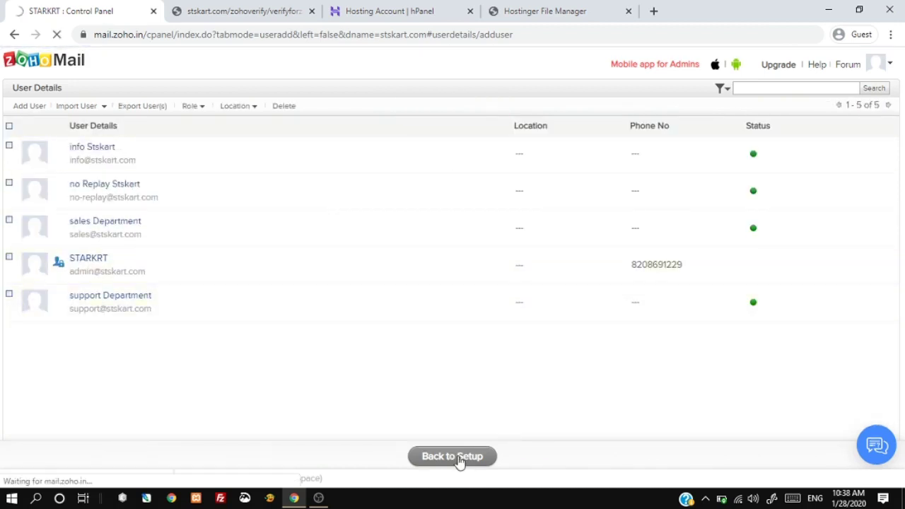
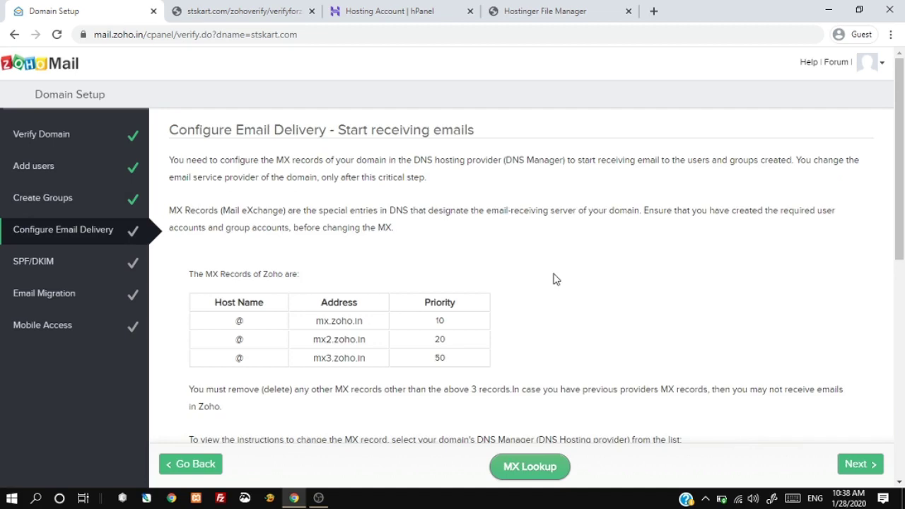
Look over Zoho's three MX server entries, then switch to the stskart.com hPanel hosting tab
scroll(554, 277, "down", 2)
scroll(554, 277, "up", 2)
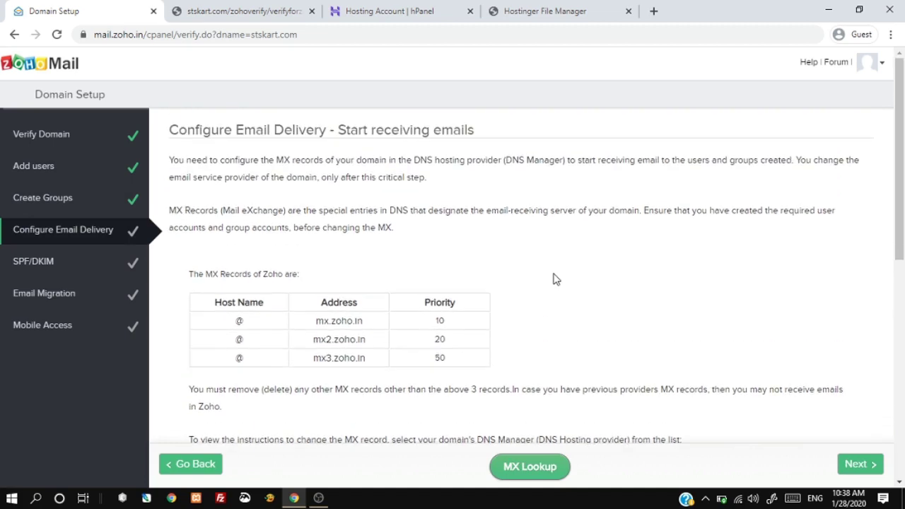
double_click(337, 327)
left_click_drag(234, 297, 184, 276)
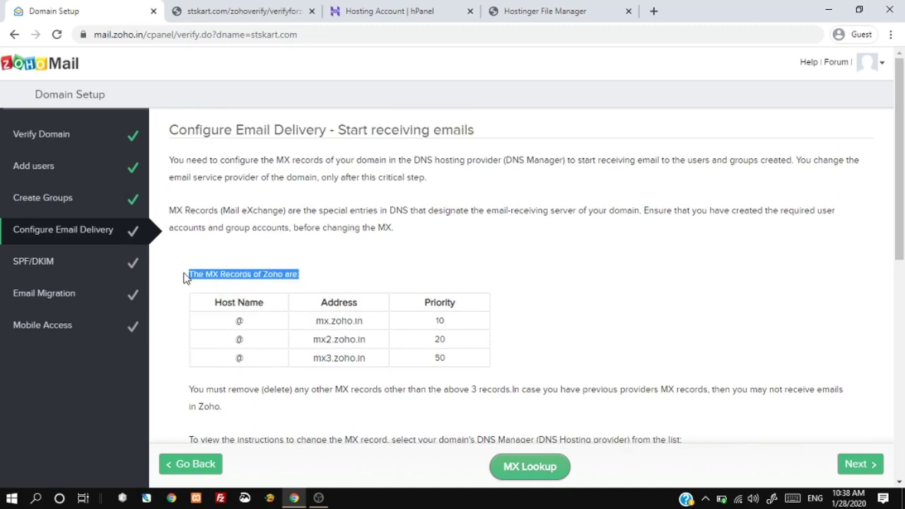
left_click(403, 8)
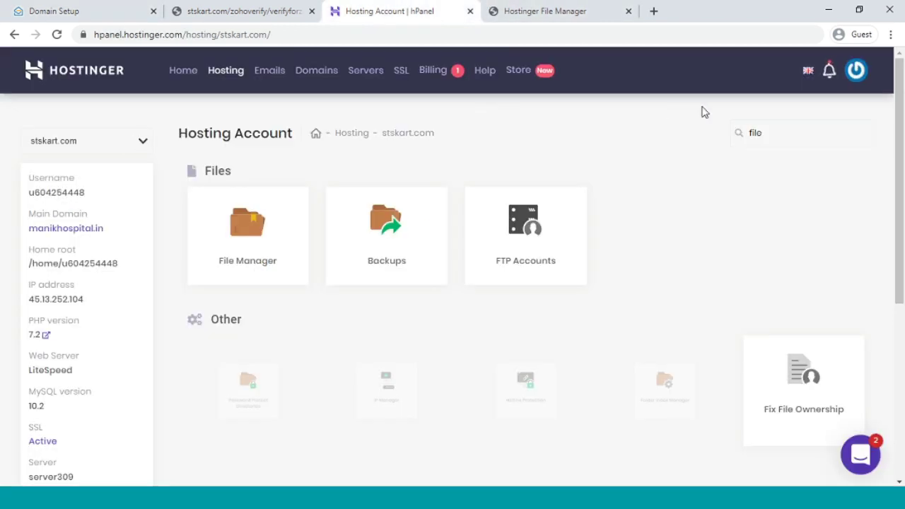
Search hPanel for 'mx', open the MX record editor and add a new blank row
key("ctrl+a")
type("mx")
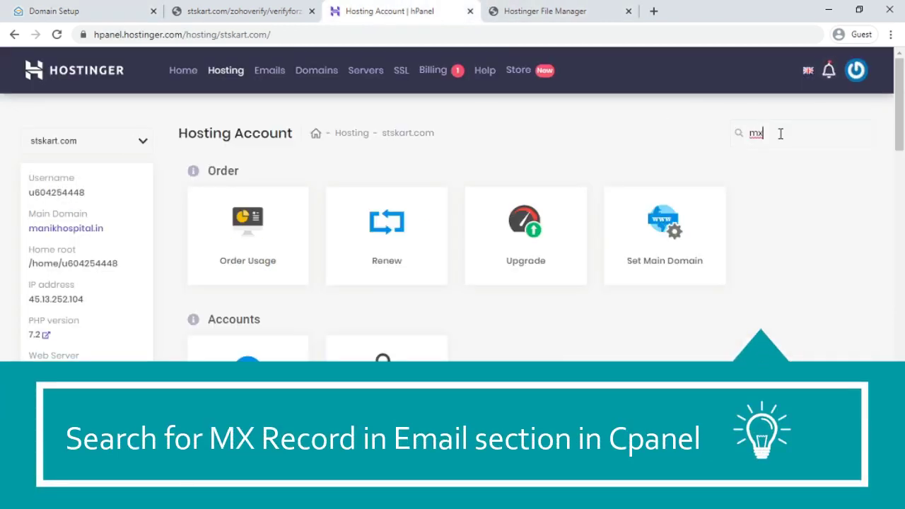
scroll(899, 158, "down", 4)
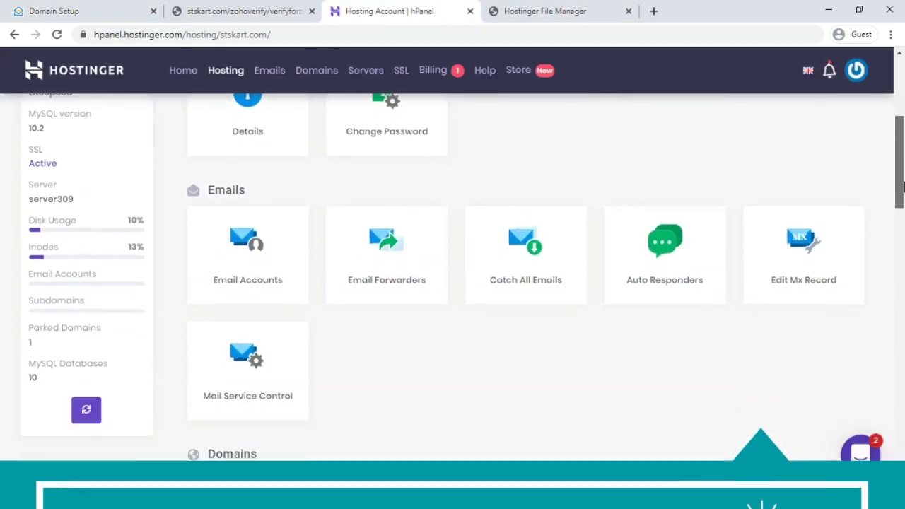
left_click(807, 268)
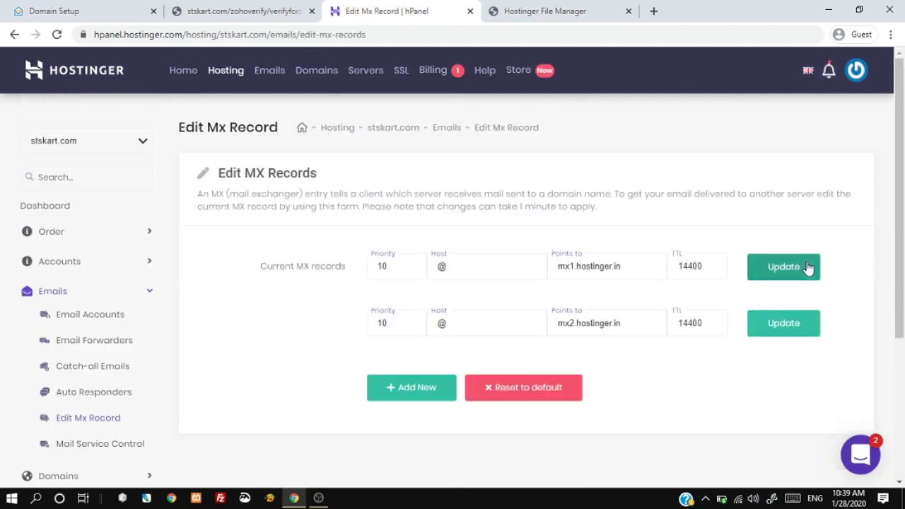
left_click(417, 390)
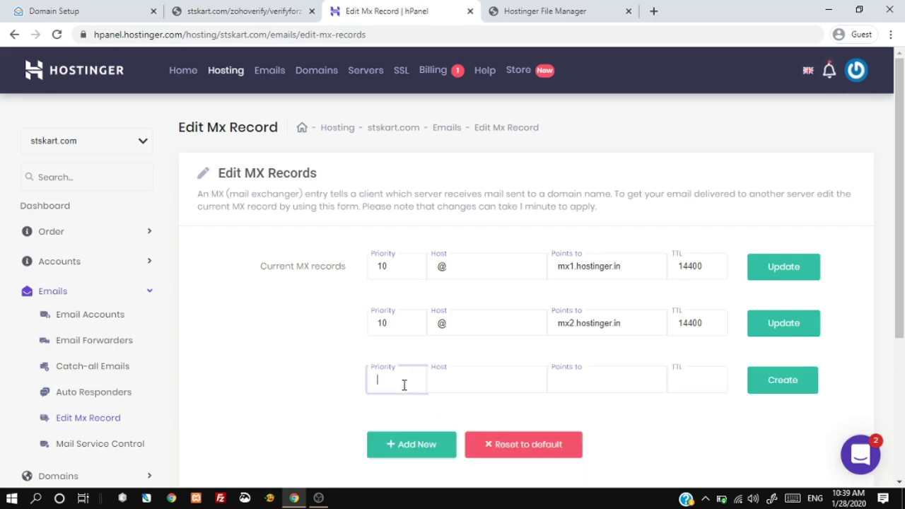
Detach the MX record editor into its own window beside the Zoho setup window
left_click(509, 7)
left_click(244, 9)
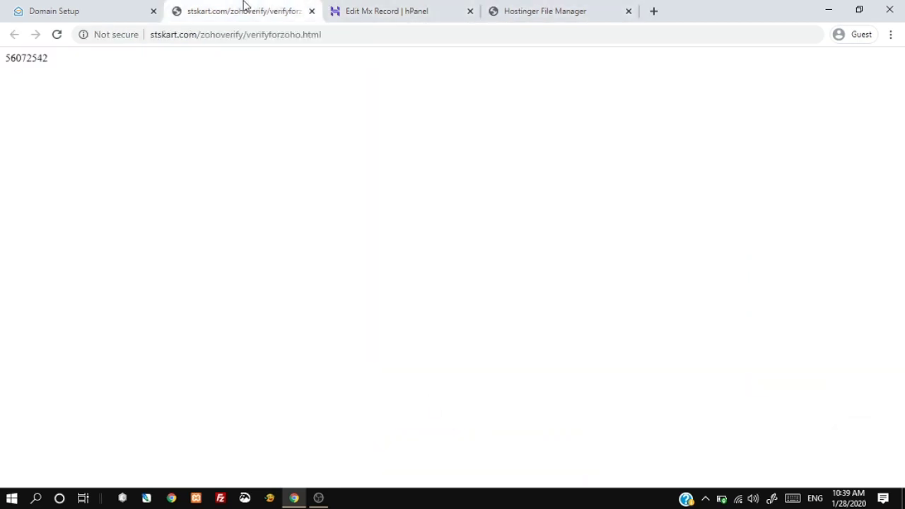
left_click(106, 11)
left_click(858, 10)
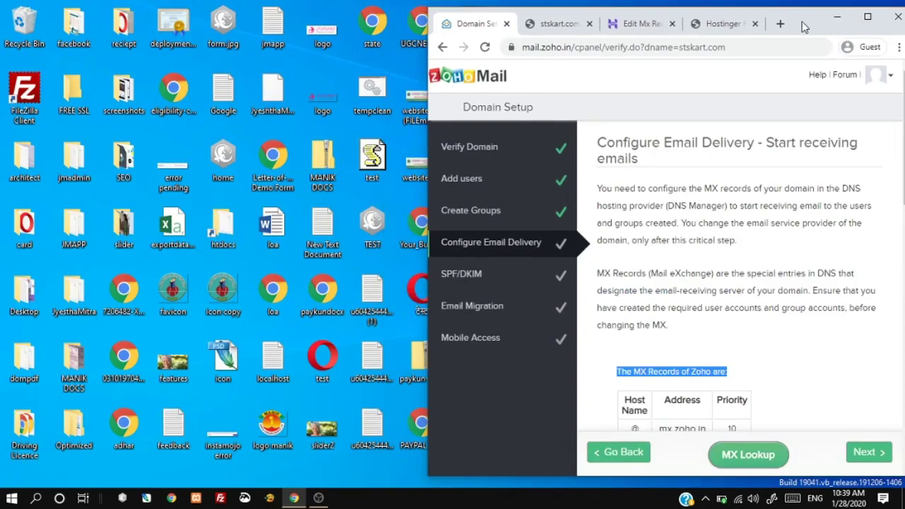
left_click_drag(805, 27, 378, 25)
left_click_drag(485, 190, 487, 224)
left_click(297, 22)
left_click(214, 22)
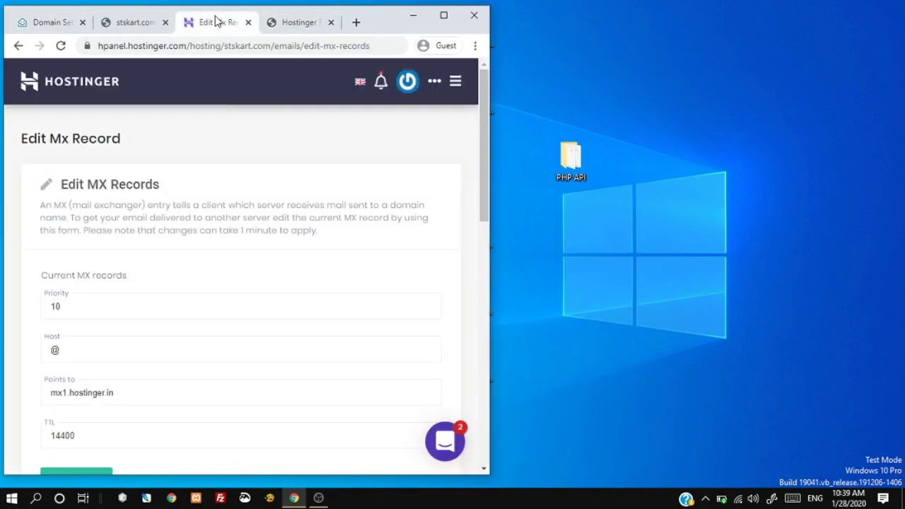
left_click_drag(214, 22, 541, 29)
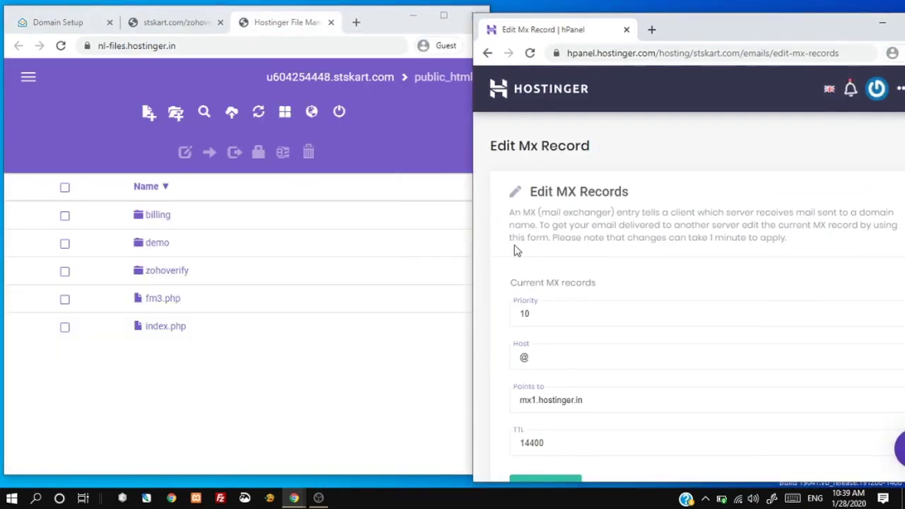
Fill the new row's Host with @ and Points to with mx.zoho.in from Zoho's table
scroll(515, 248, "down", 5)
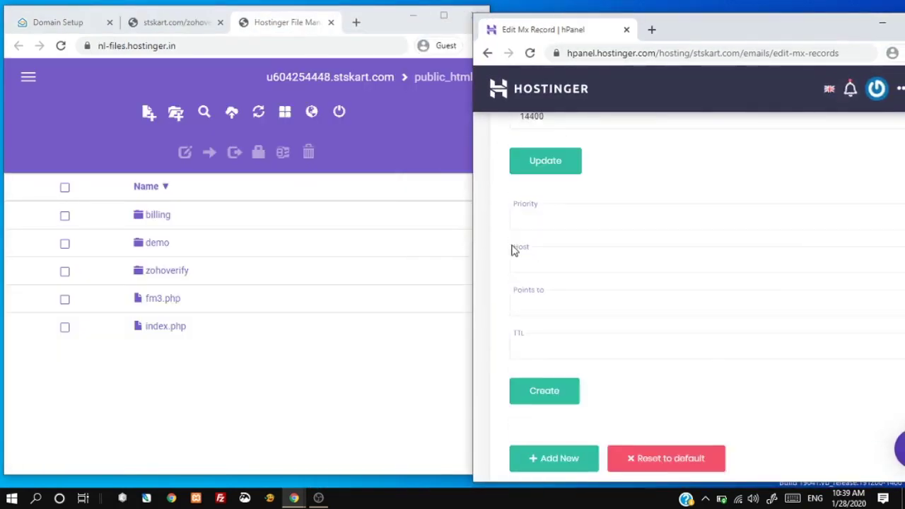
scroll(513, 249, "down", 2)
left_click(564, 359)
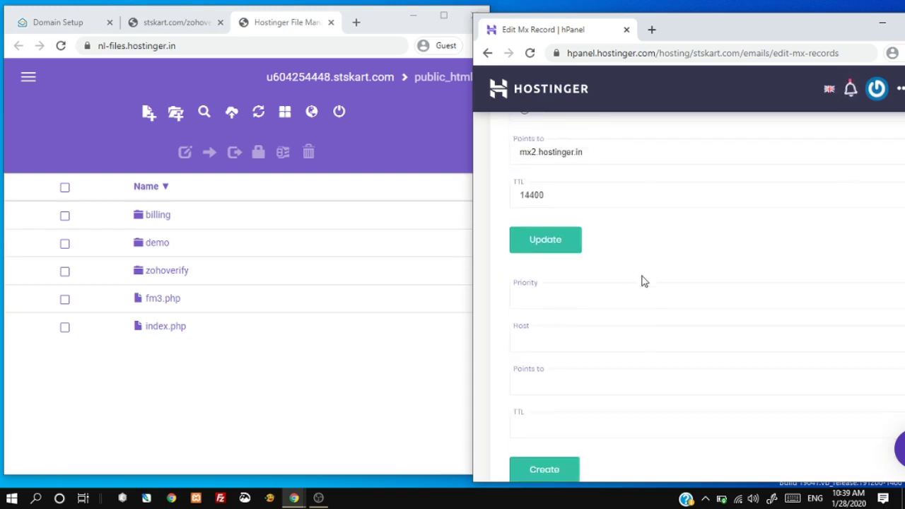
left_click(81, 21)
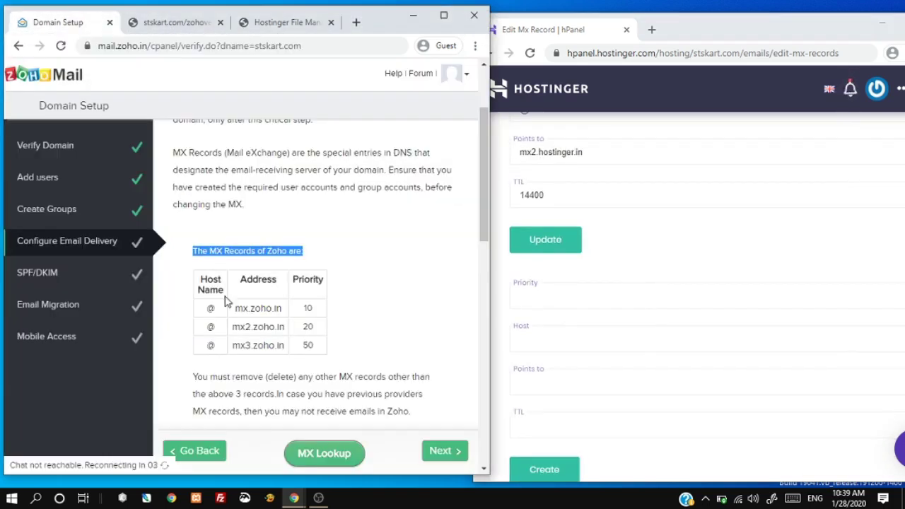
double_click(210, 308)
left_click(542, 332)
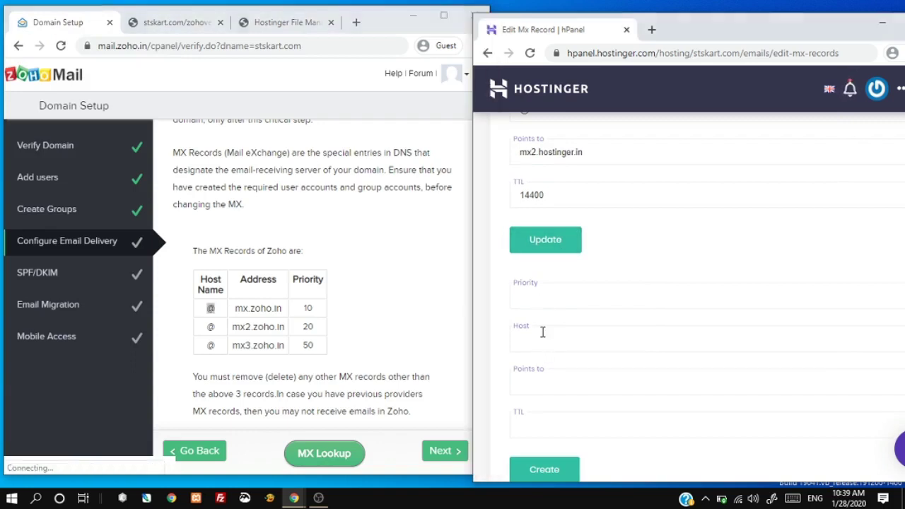
left_click(542, 332)
left_click_drag(283, 308, 236, 307)
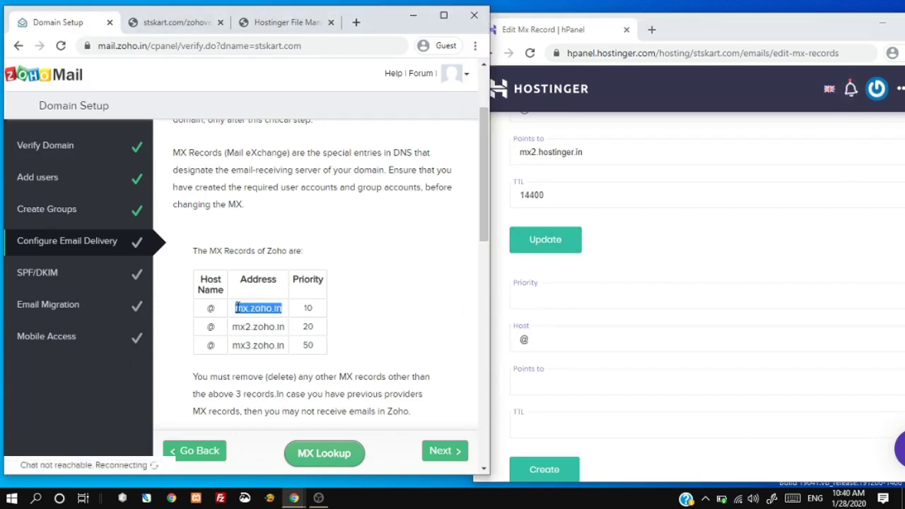
left_click(573, 381)
Enter priority 10 and TTL 14400, then create the mx.zoho.in MX record
double_click(308, 308)
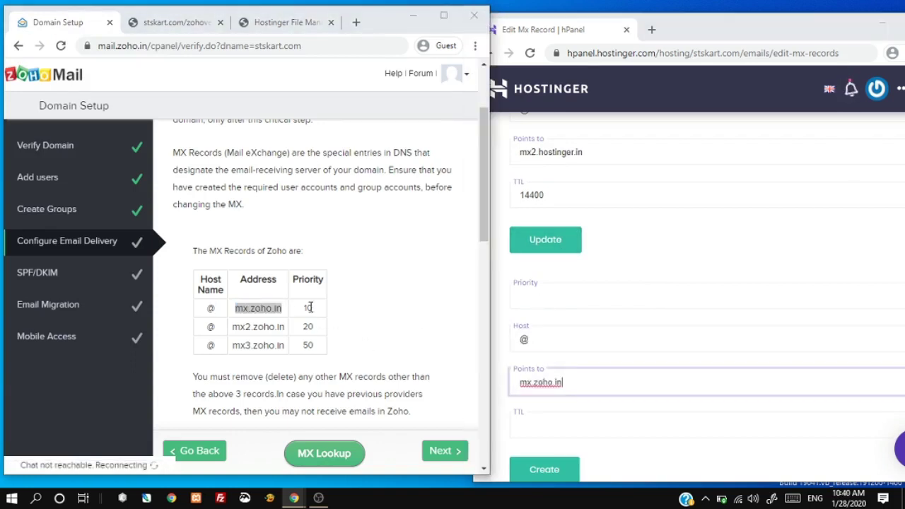
left_click(538, 296)
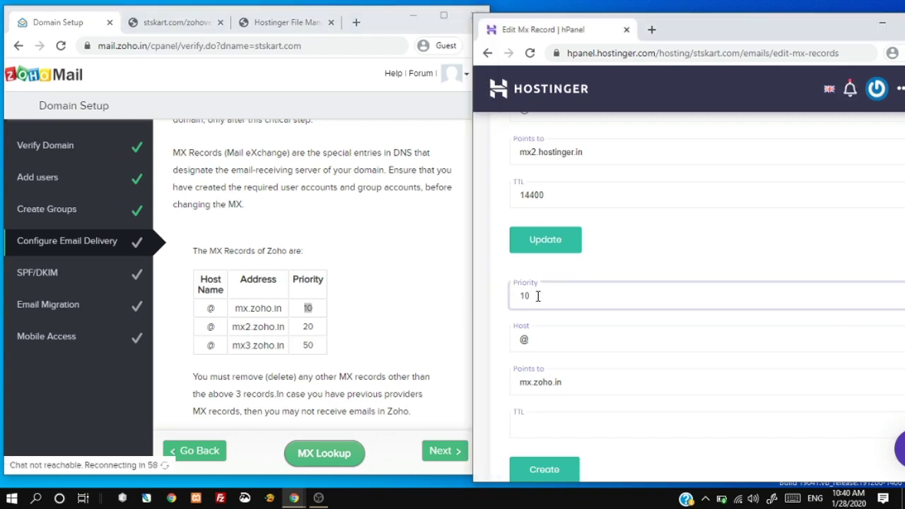
double_click(536, 196)
left_click(546, 424)
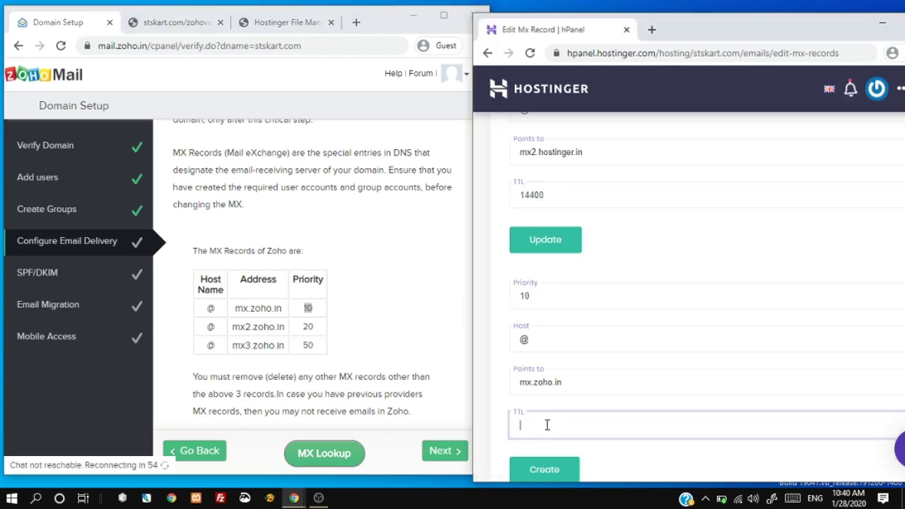
left_click(543, 469)
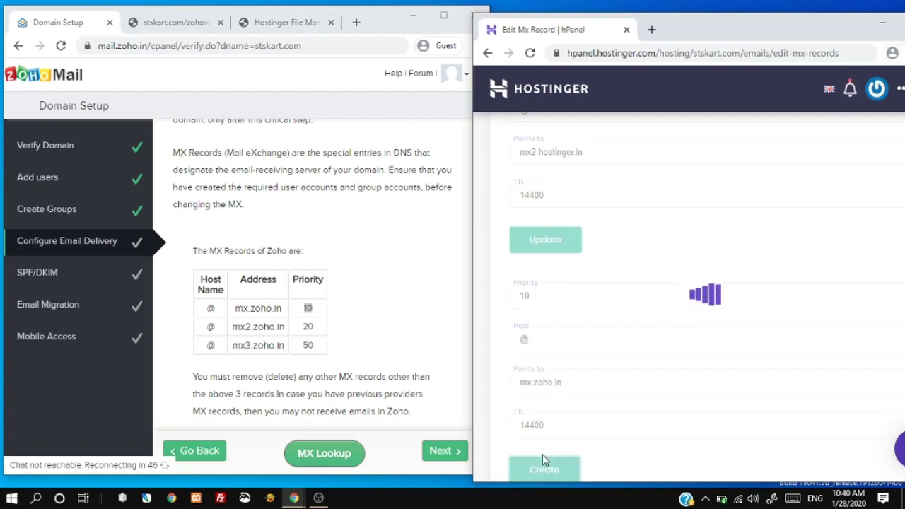
scroll(504, 197, "up", 2)
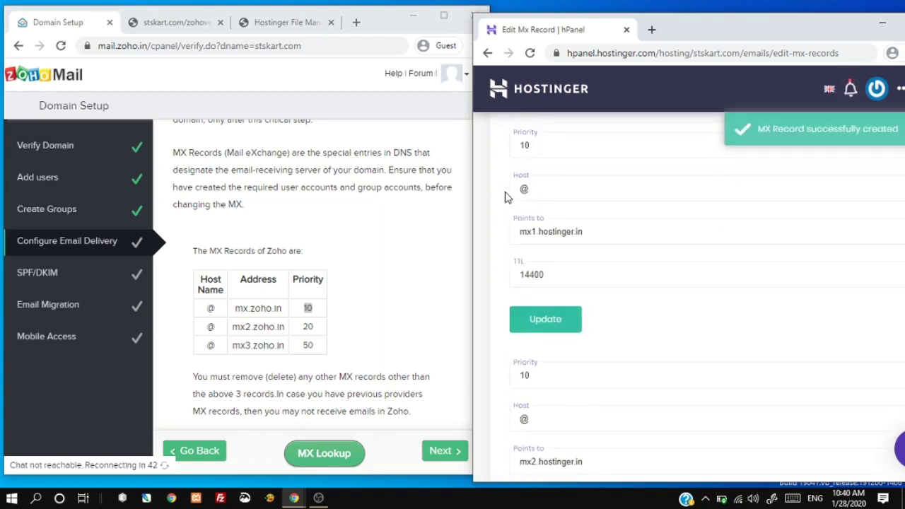
scroll(505, 196, "down", 4)
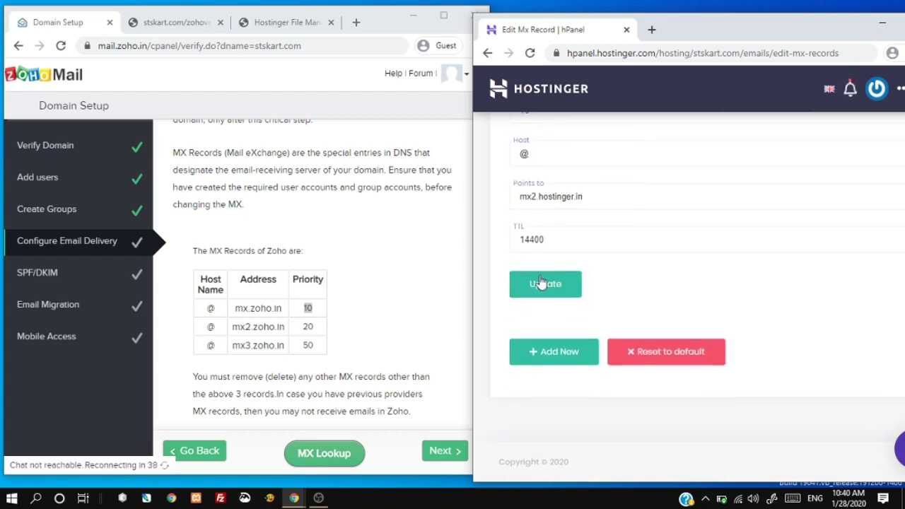
Add a row with priority 20 and put mx2.zoho.in into Points to, moving it out of Host
left_click(554, 351)
left_click(556, 344)
double_click(308, 326)
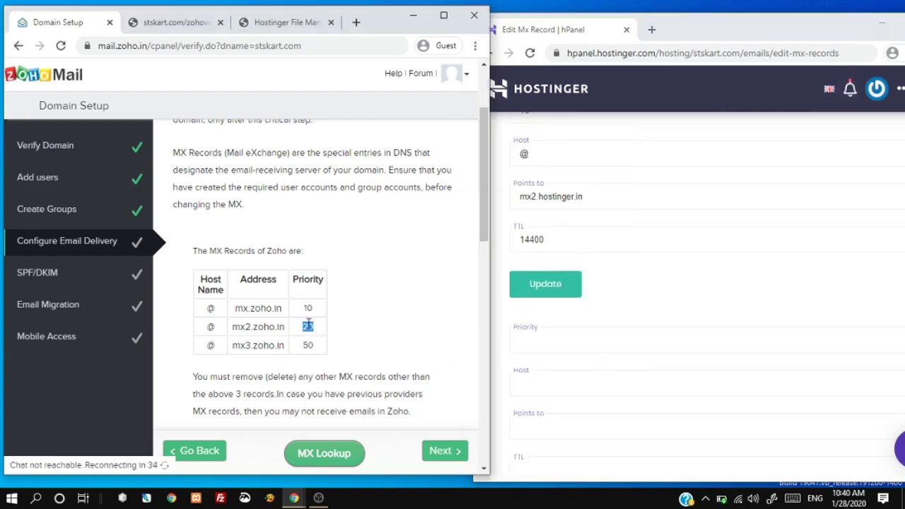
left_click(542, 346)
left_click(244, 326)
double_click(254, 326)
key("ctrl+c")
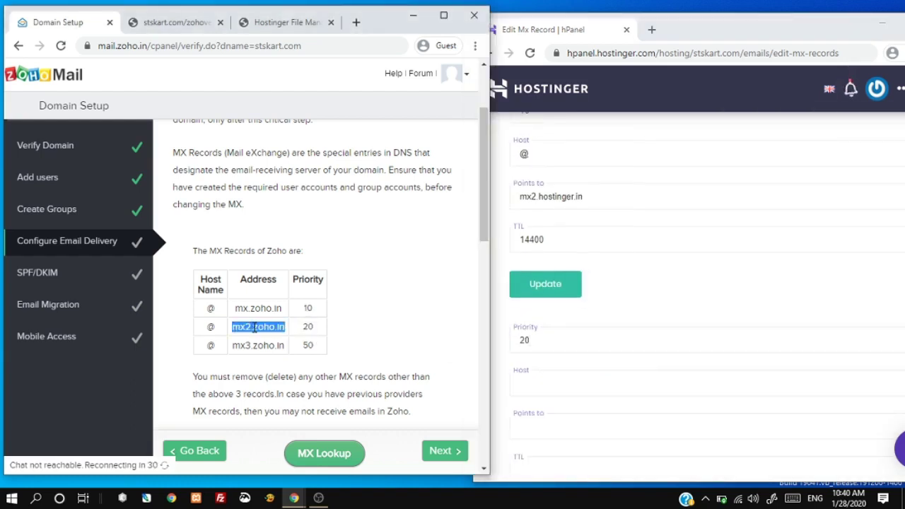
left_click(551, 374)
key("ctrl+v")
double_click(211, 327)
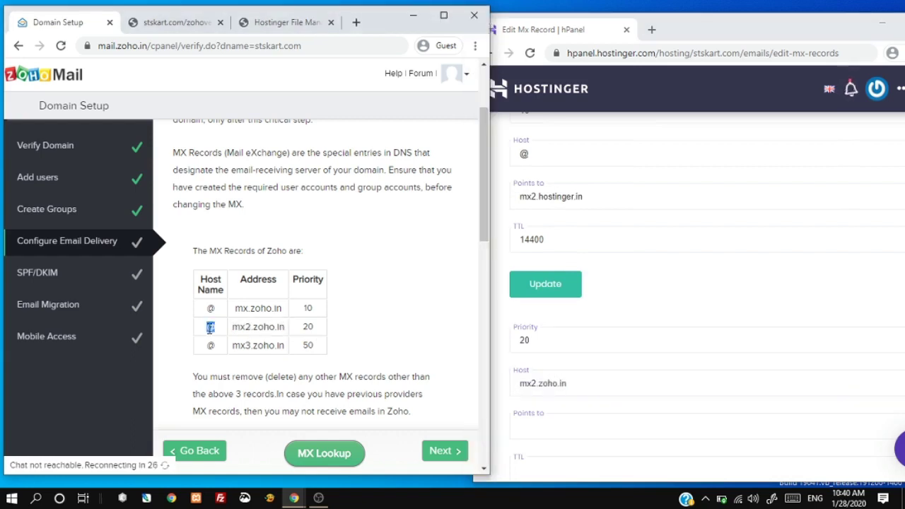
double_click(547, 384)
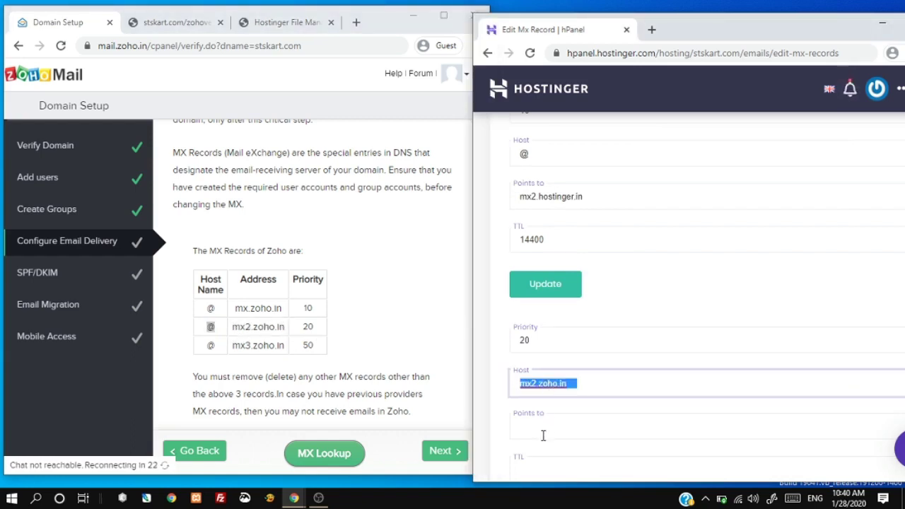
key("ctrl+x")
key("Tab")
key("ctrl+v")
Set the new record's Host to @
left_click(216, 332)
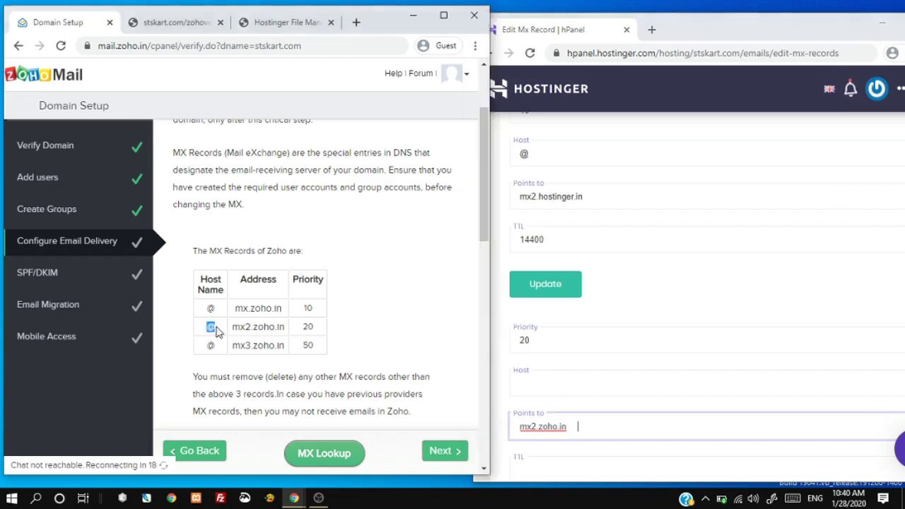
left_click(532, 386)
key("ctrl+v")
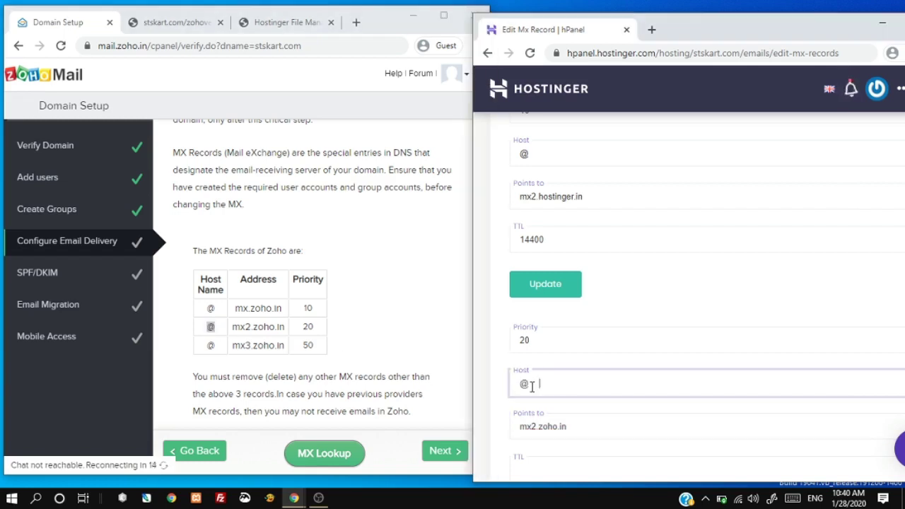
scroll(651, 304, "down", 3)
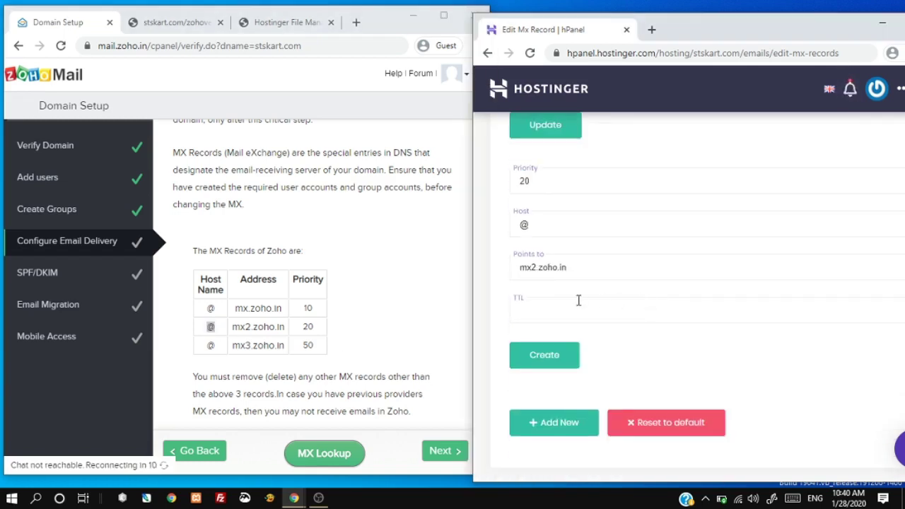
left_click(577, 303)
left_click(749, 349)
scroll(749, 350, "up", 5)
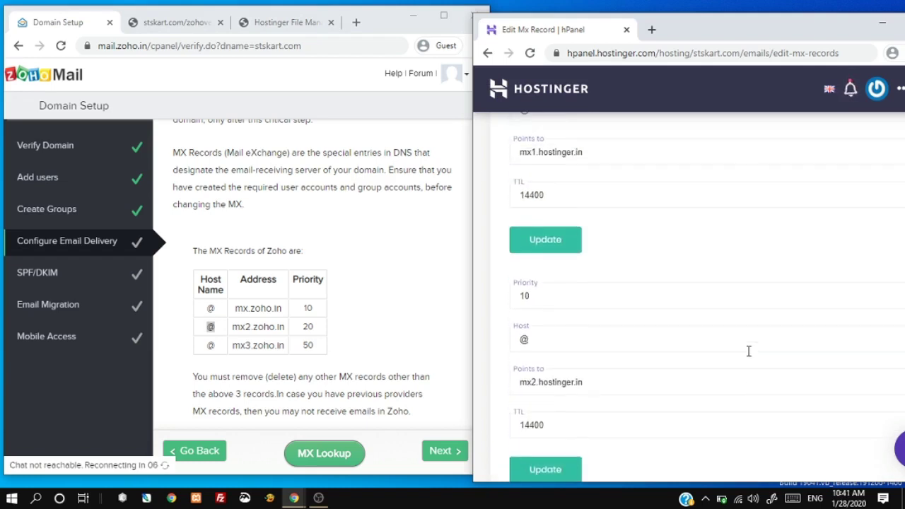
Set TTL to 14400 and create the mx2.zoho.in record
double_click(549, 198)
left_click(503, 224)
scroll(503, 224, "down", 4)
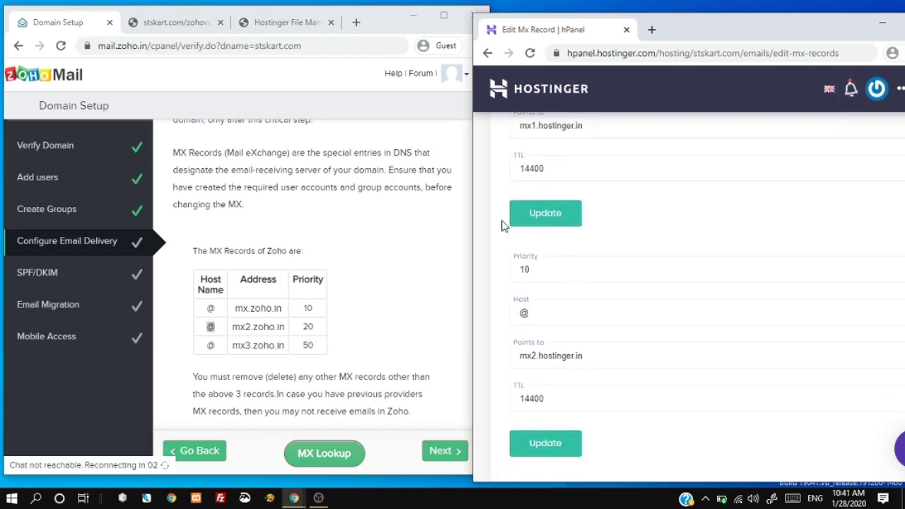
left_click(518, 390)
key("ctrl+v")
left_click(543, 432)
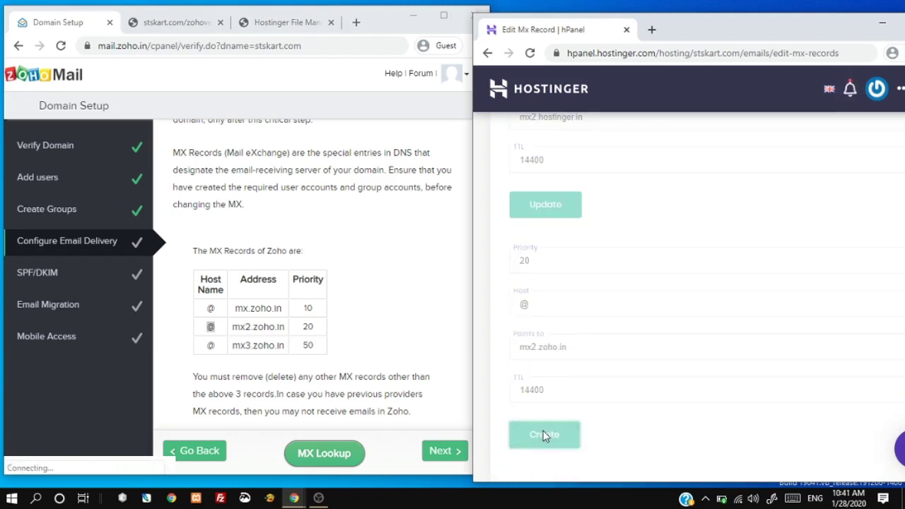
double_click(272, 345)
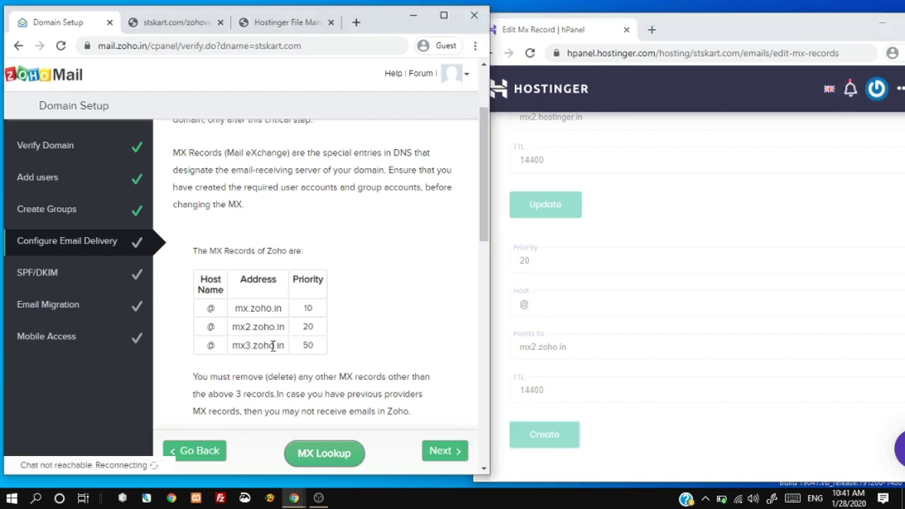
Add a record with priority 50, host @, points to mx3.zoho.in, TTL 14400, and create it
left_click(506, 396)
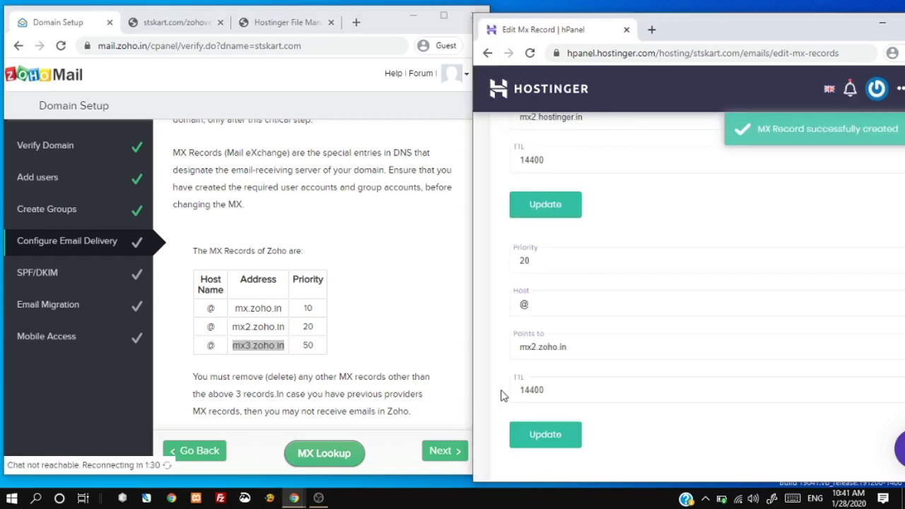
scroll(503, 394, "down", 3)
left_click(545, 353)
left_click(548, 343)
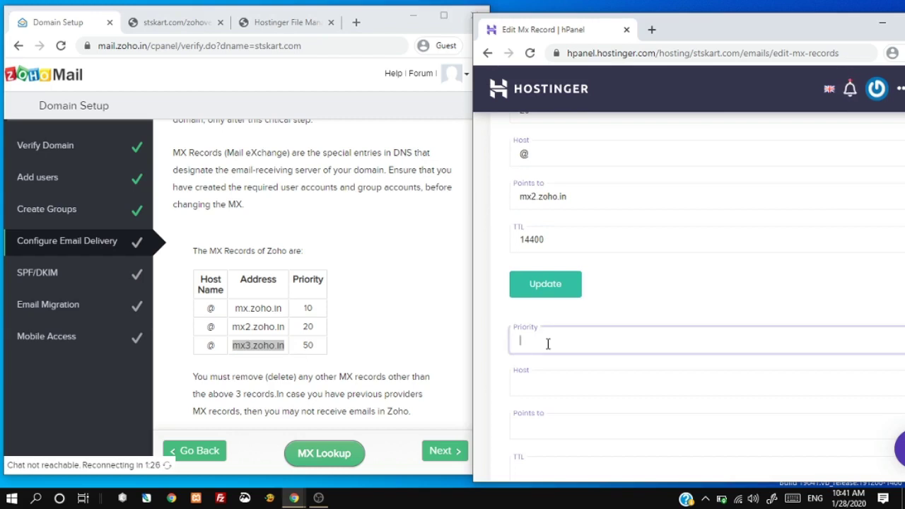
left_click(526, 383)
type("@")
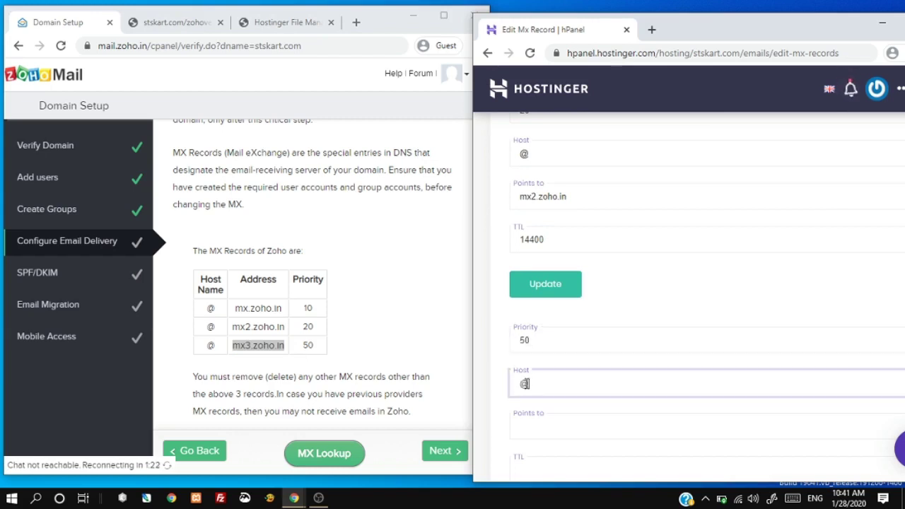
left_click(530, 427)
type("mx3.zoho.in")
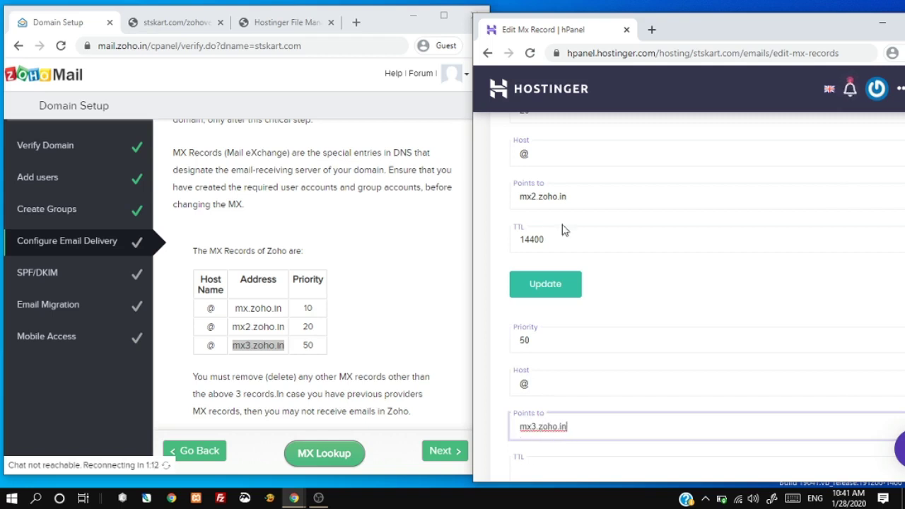
double_click(563, 230)
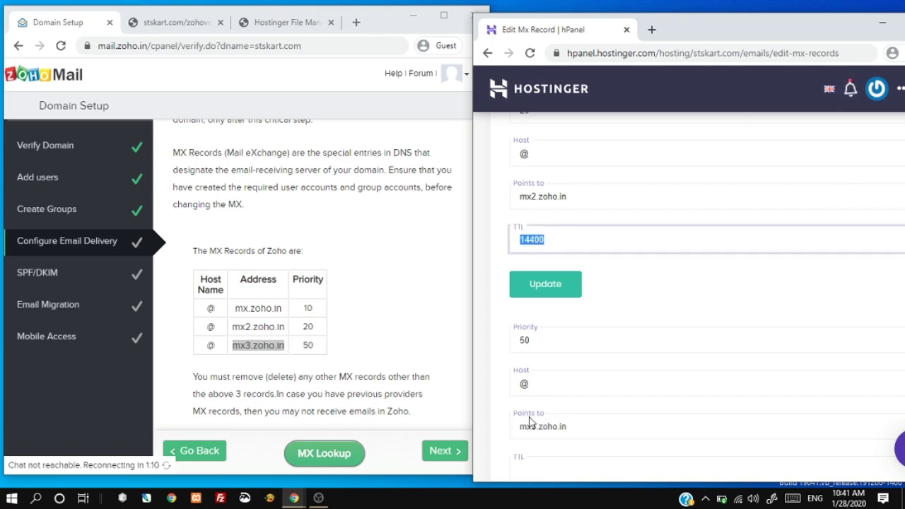
left_click(529, 465)
scroll(496, 424, "down", 2)
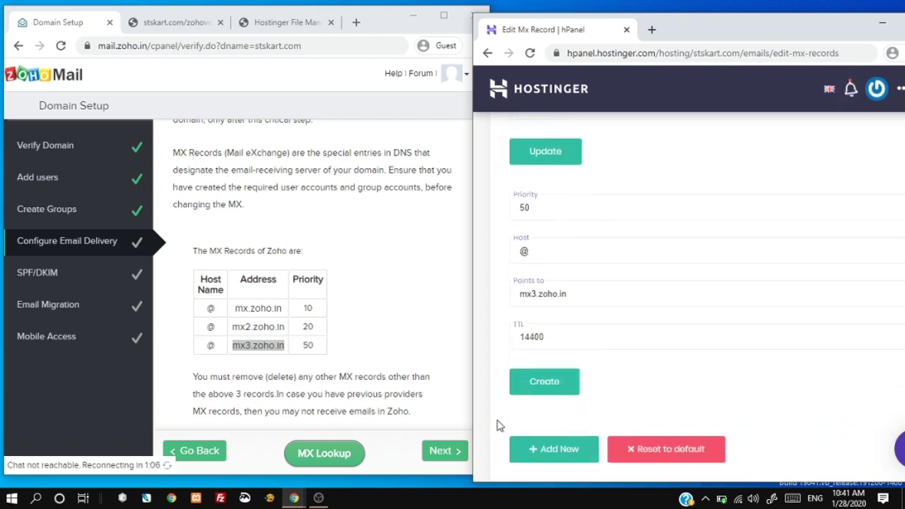
left_click(543, 382)
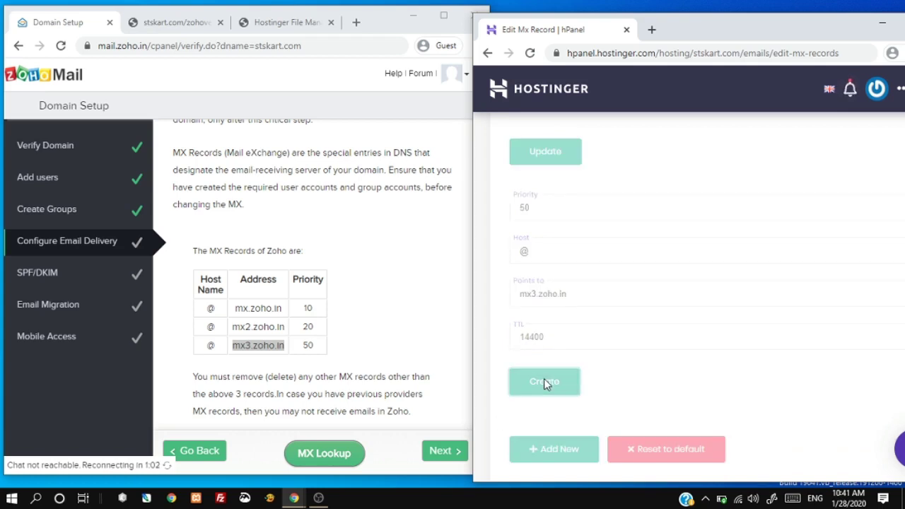
Maximize the Zoho setup window and choose Others as the domain provider
left_click(443, 18)
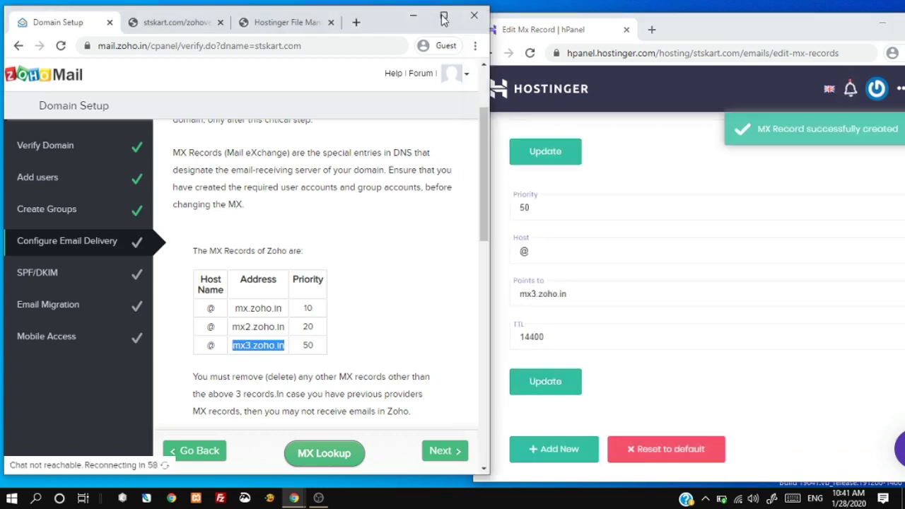
left_click(443, 18)
scroll(446, 371, "down", 3)
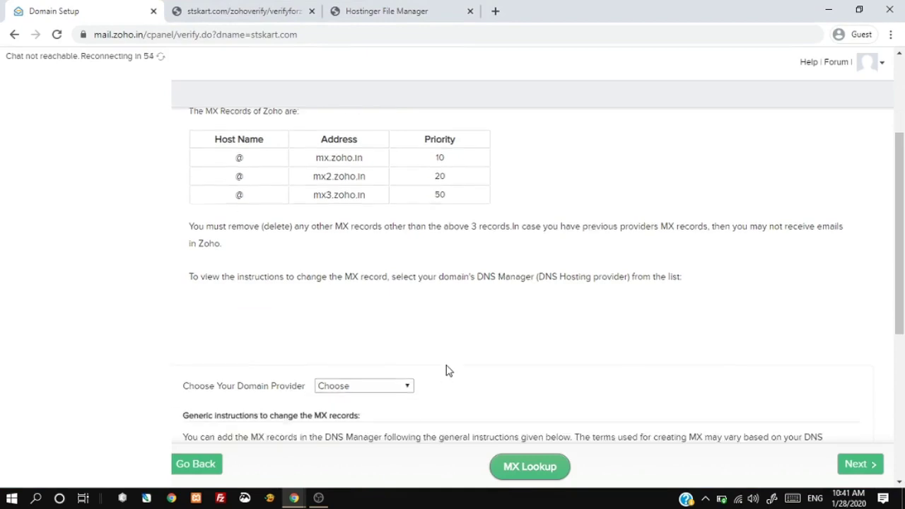
left_click(380, 244)
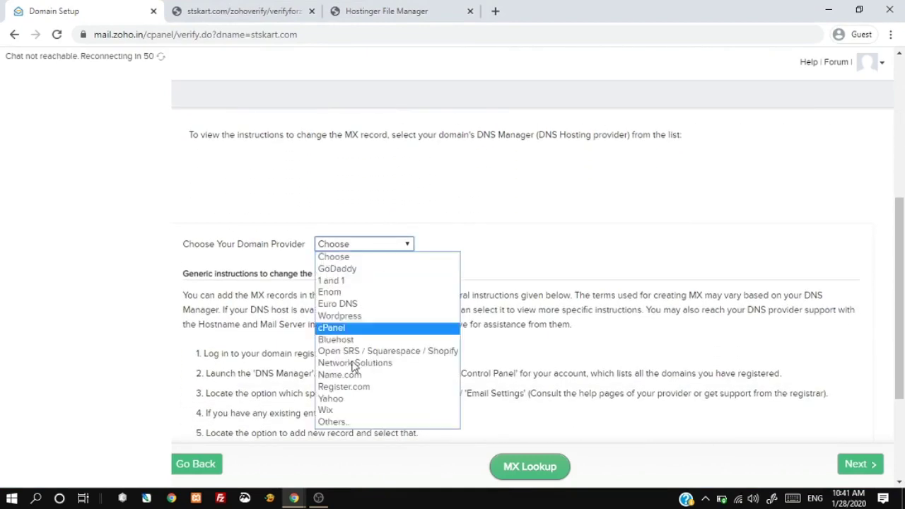
left_click(330, 421)
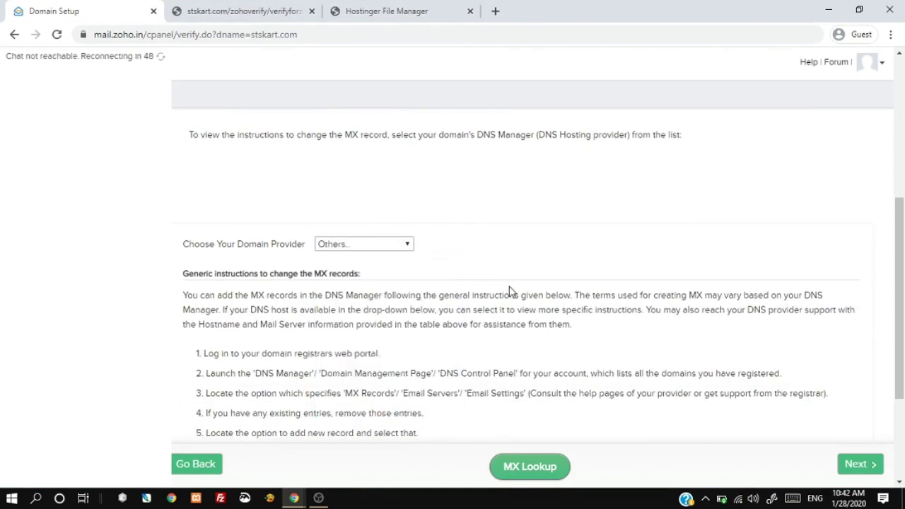
Run MX Lookup, acknowledge the three confirmed Zoho records, and continue to SPF/DKIM
left_click(545, 475)
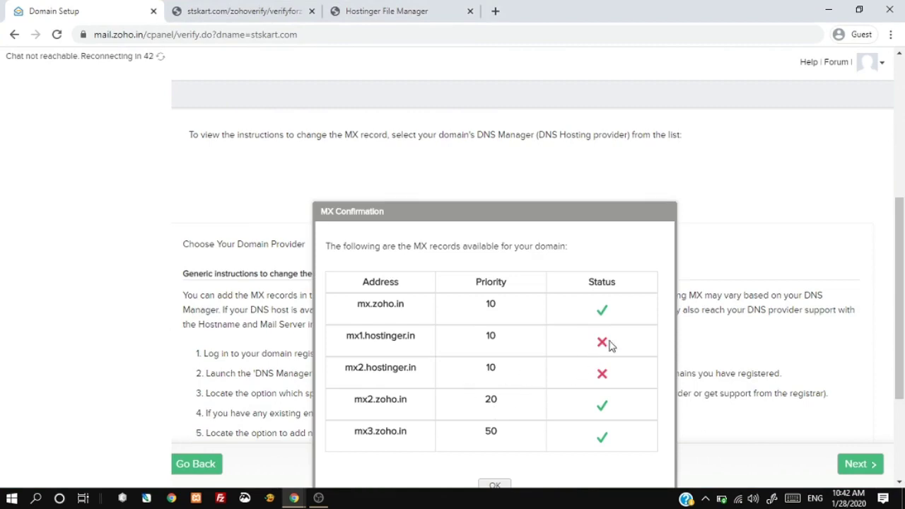
scroll(610, 345, "down", 1)
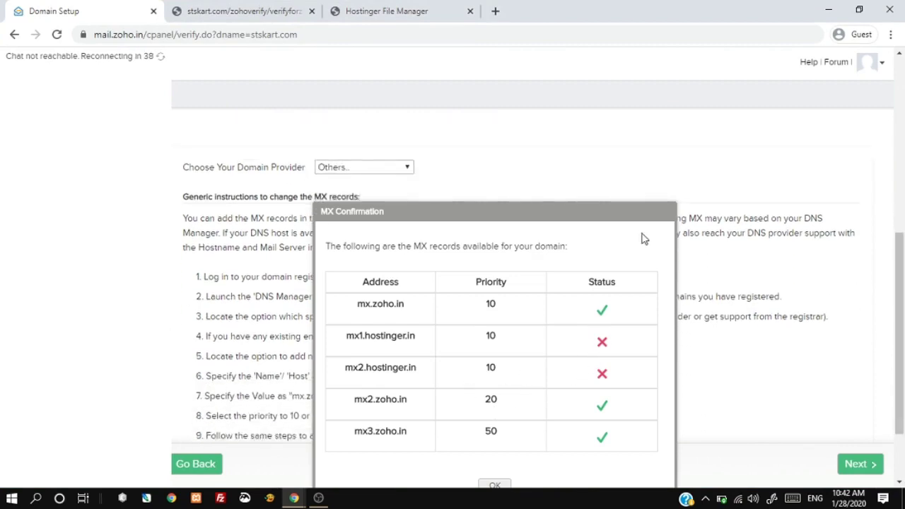
scroll(643, 238, "down", 1)
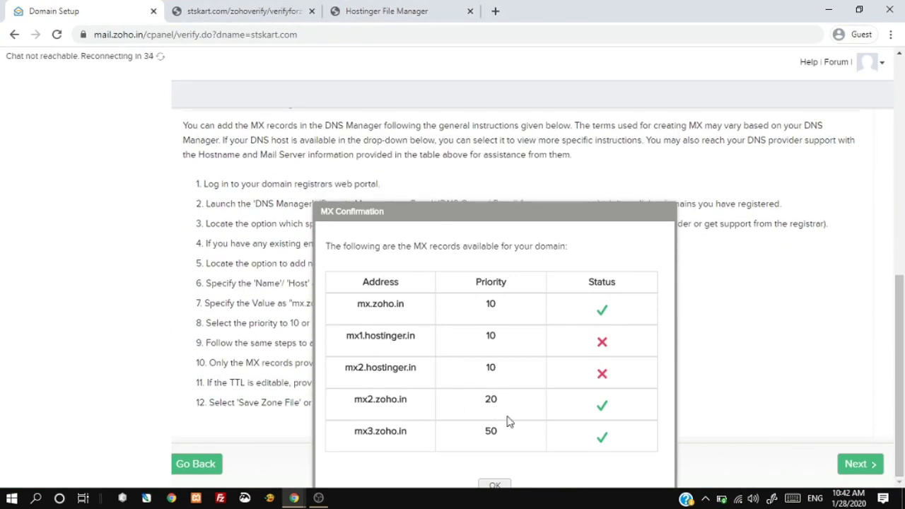
left_click(494, 484)
left_click(862, 468)
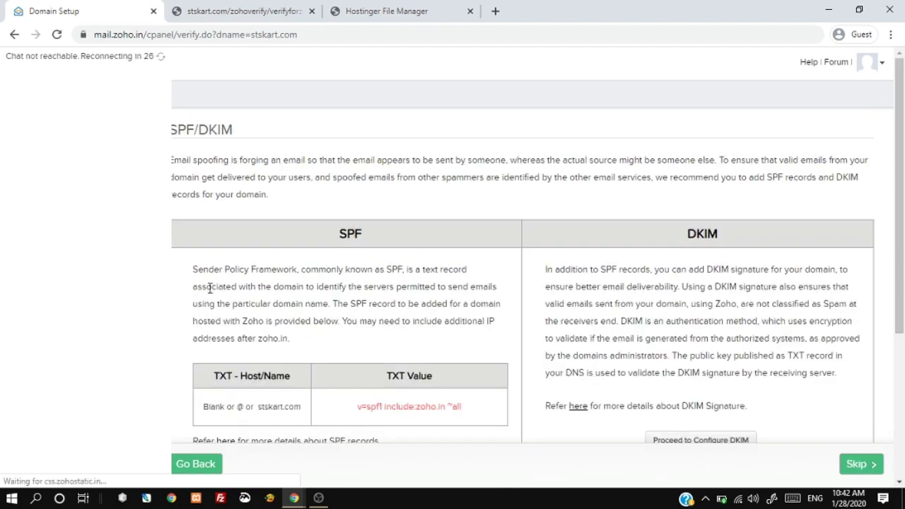
Read through the SPF TXT record details, then switch to the stskart.com verification tab
scroll(139, 310, "down", 2)
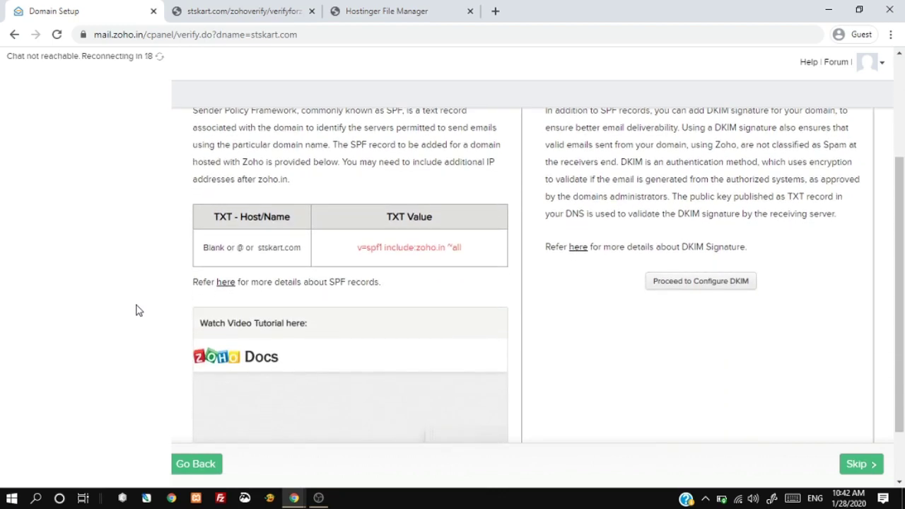
scroll(139, 310, "down", 1)
scroll(139, 310, "down", 1)
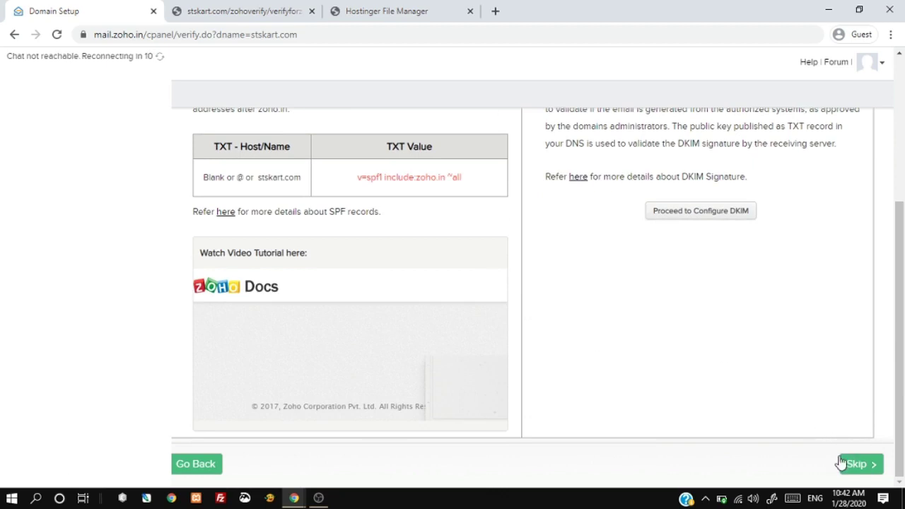
left_click(371, 8)
Bring the hPanel MX editor full screen, check the Zoho entries, and try a 'txt' menu search
left_click(248, 9)
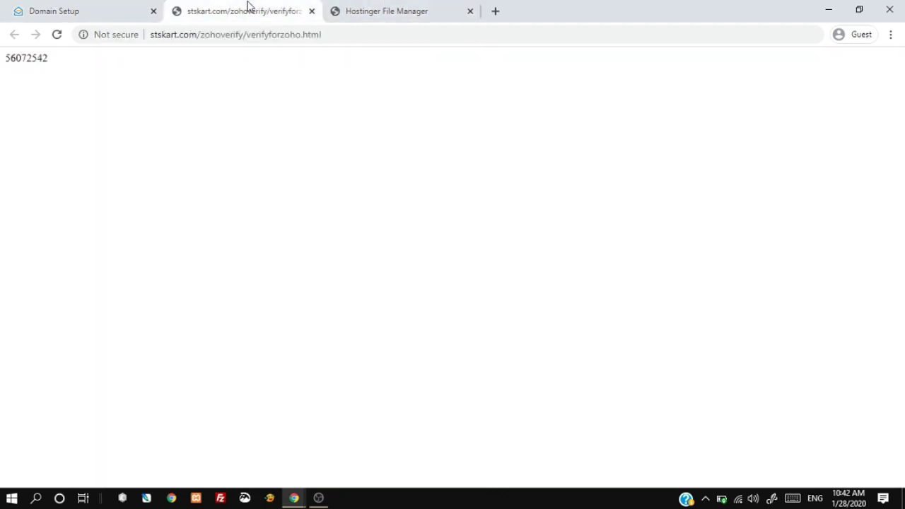
left_click(293, 498)
left_click(356, 433)
left_click_drag(869, 29, 640, 23)
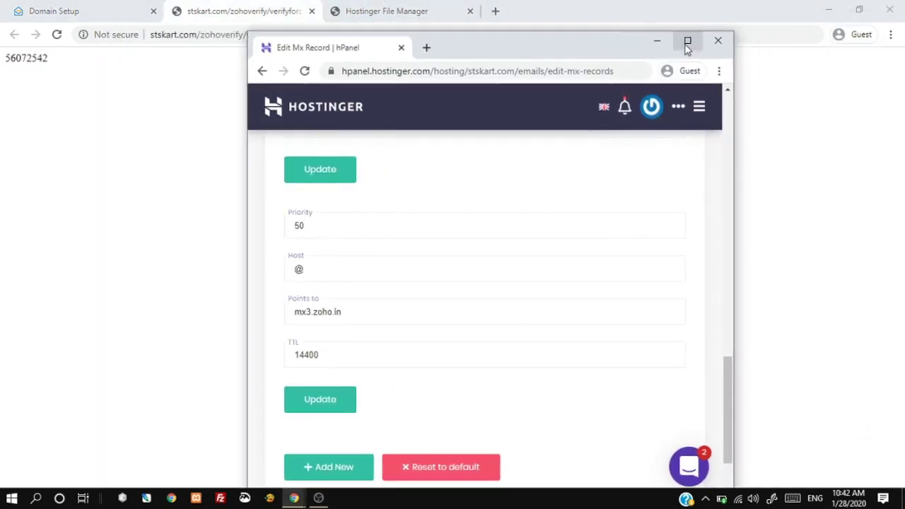
left_click(686, 36)
left_click_drag(898, 350, 897, 209)
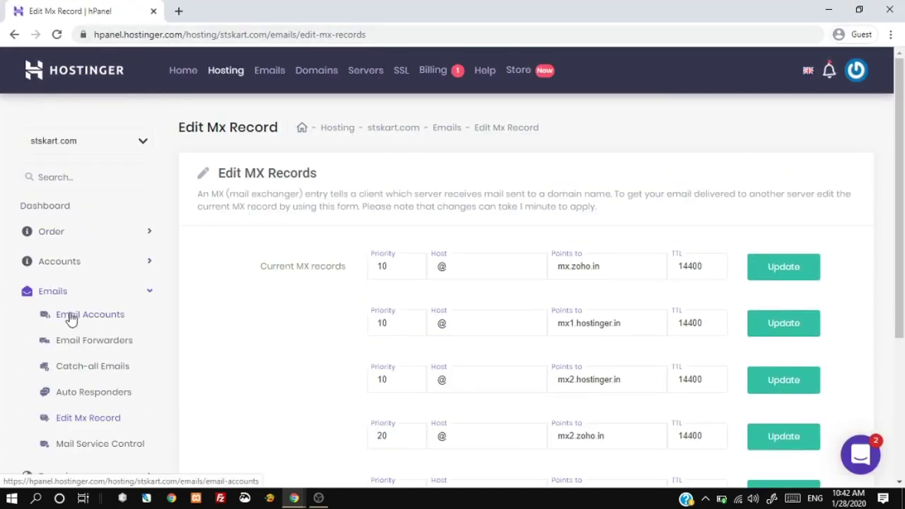
left_click(71, 180)
type("txt")
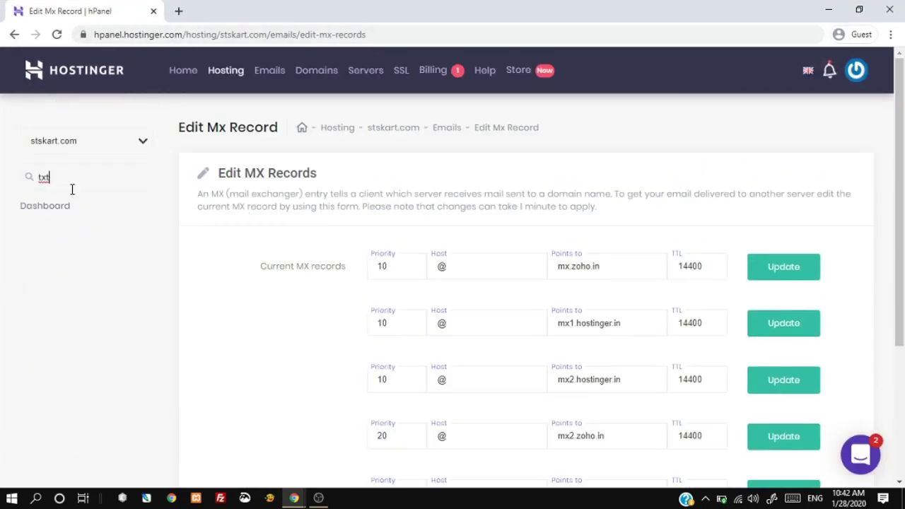
key("BackSpace")
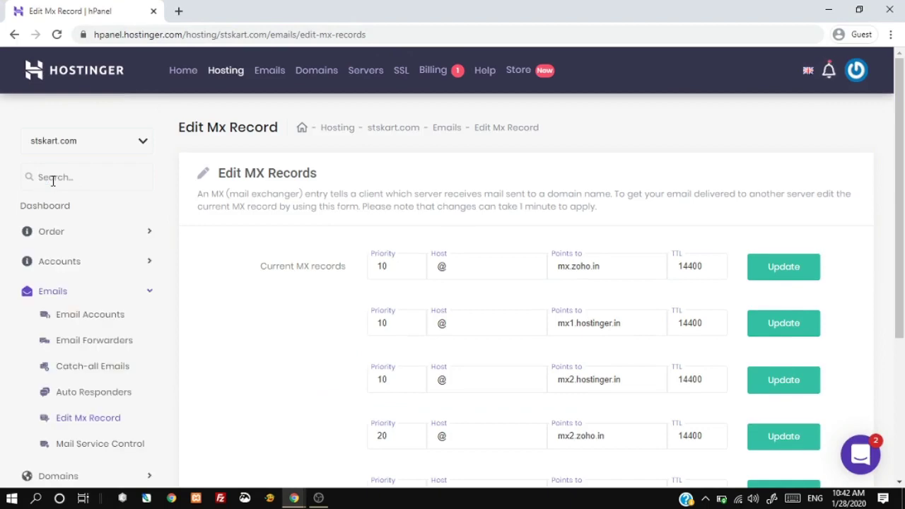
Hide hPanel, return to Zoho's domain setup, and skip the SPF/DKIM step
left_click(828, 10)
left_click(417, 9)
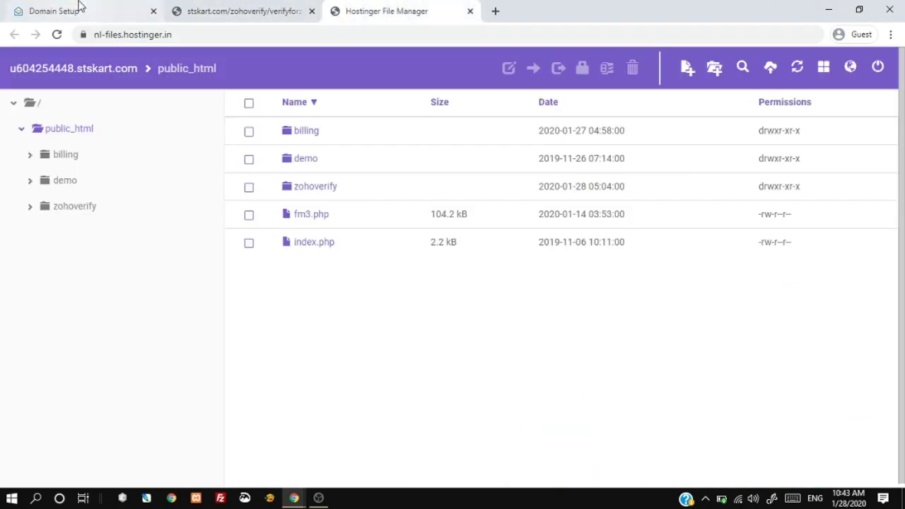
left_click(77, 9)
left_click(859, 464)
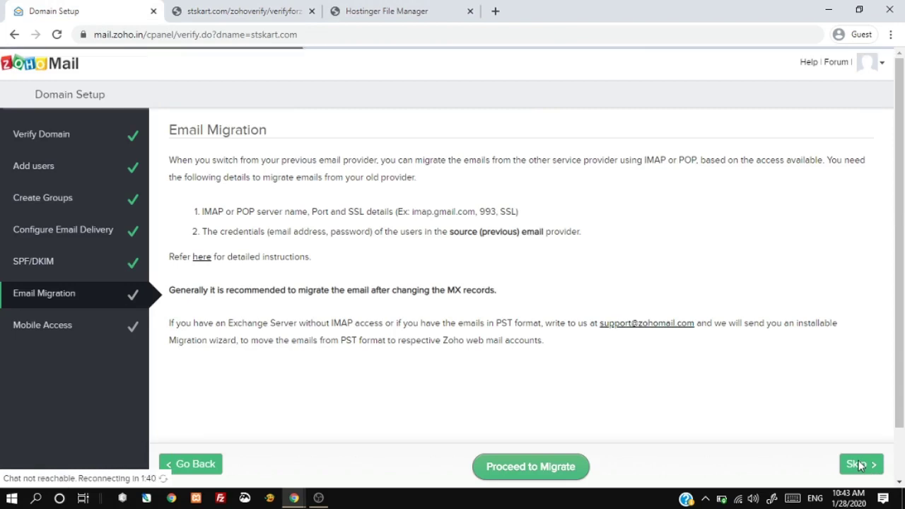
Skip Email Migration and Mobile Access, enter Zoho Workplace, and choose I'll do it later
left_click(858, 464)
left_click(858, 463)
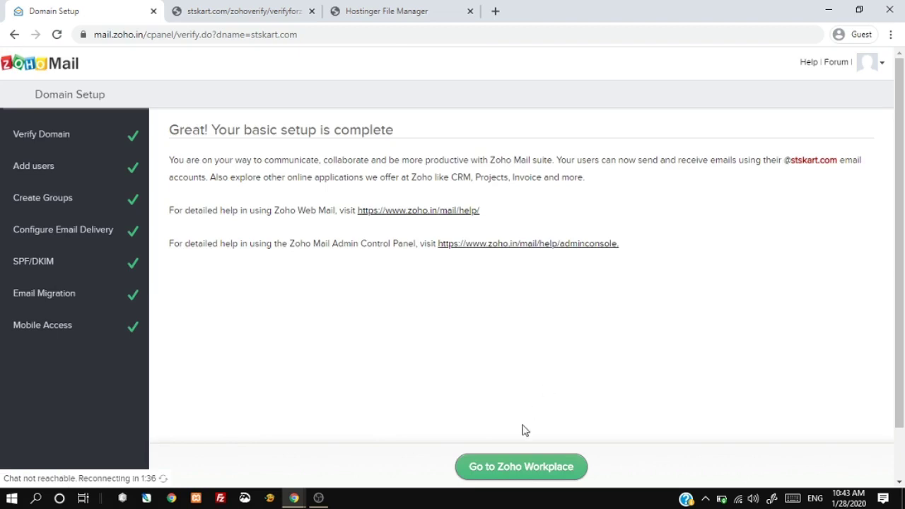
left_click(533, 472)
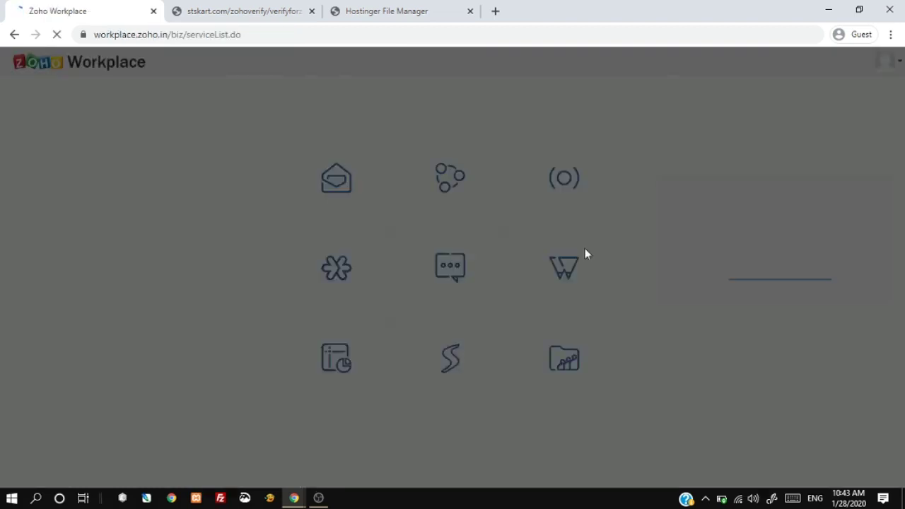
scroll(607, 392, "down", 2)
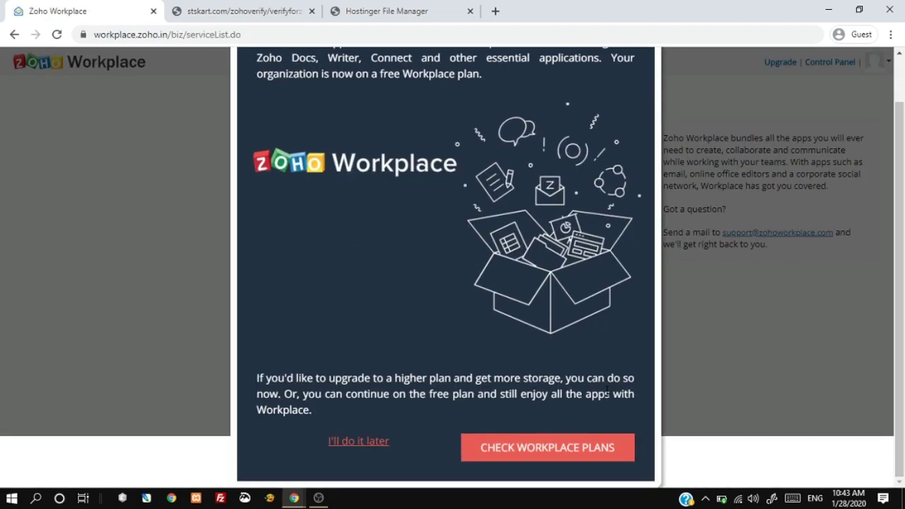
left_click(358, 441)
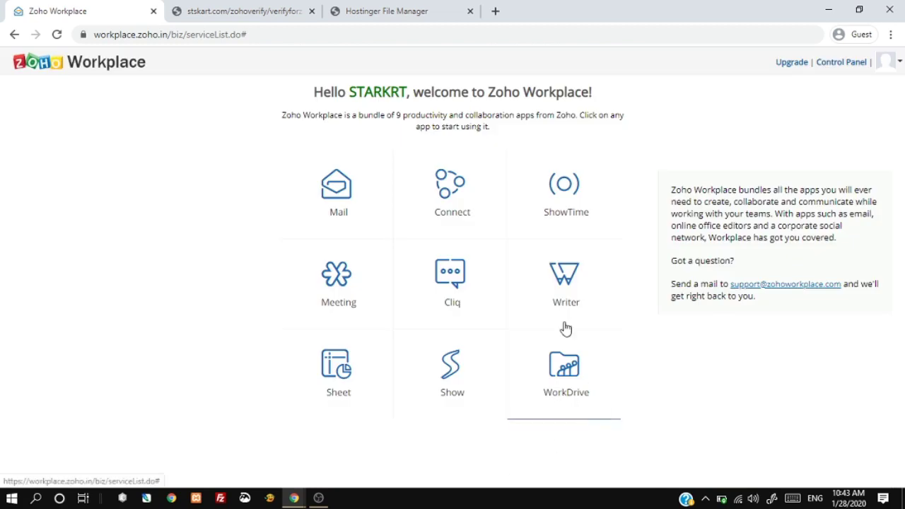
mouse_move(887, 63)
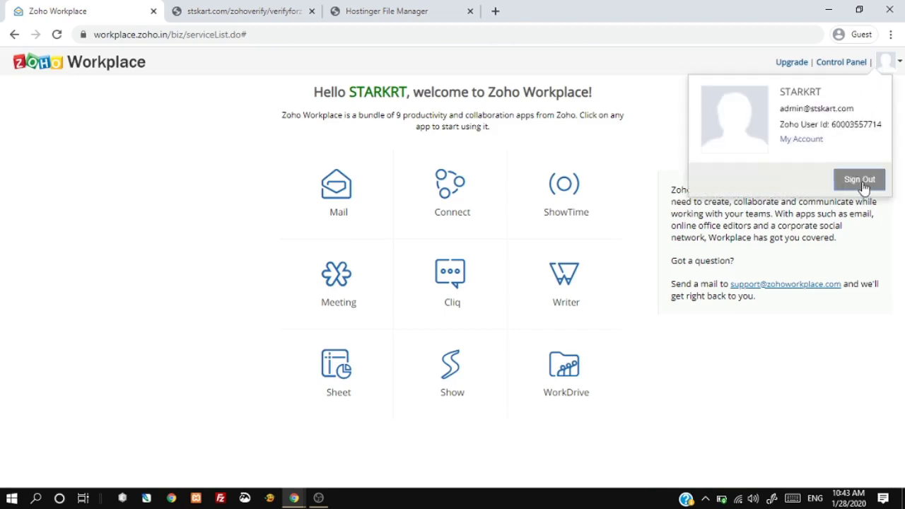
Sign out of the admin account and sign in as another domain mailbox with its password
left_click(861, 180)
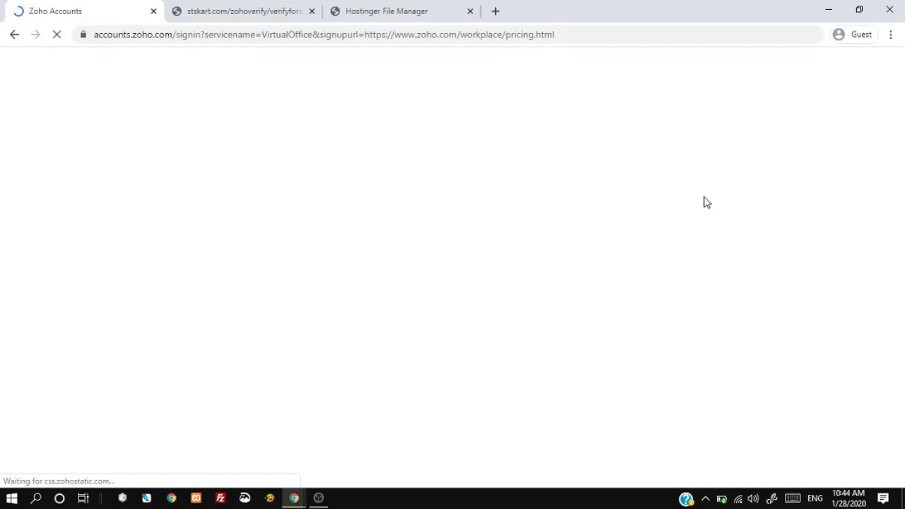
left_click(318, 332)
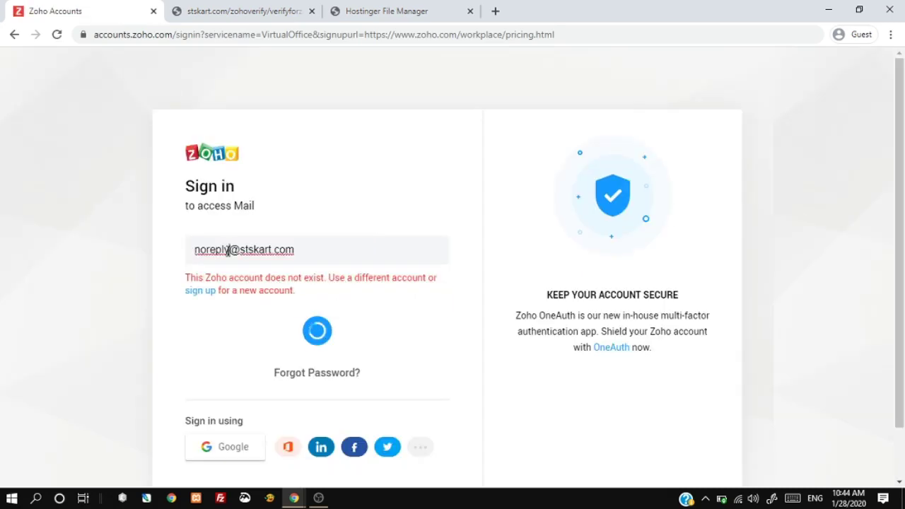
left_click_drag(228, 251, 195, 251)
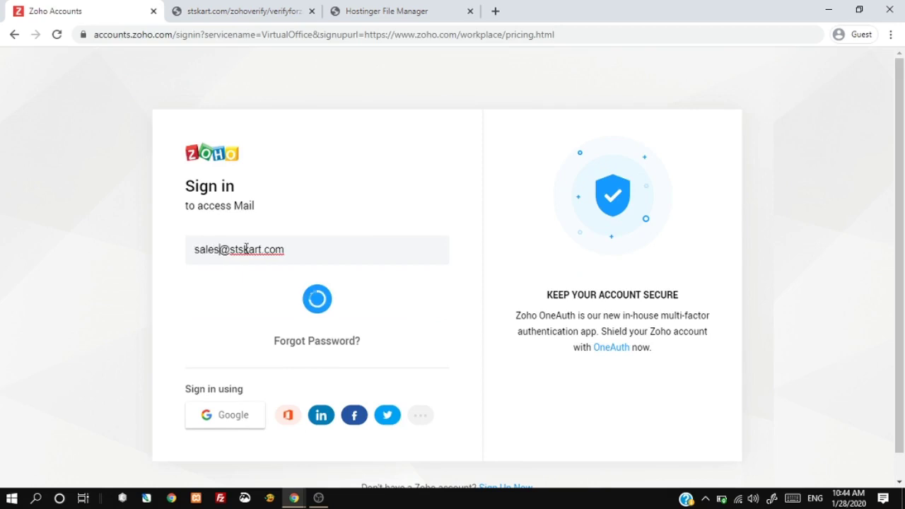
left_click(299, 333)
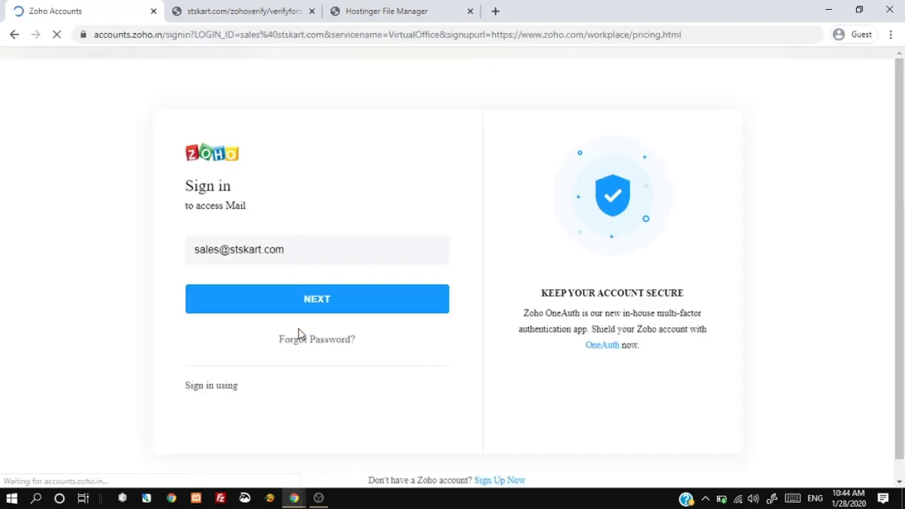
left_click(311, 295)
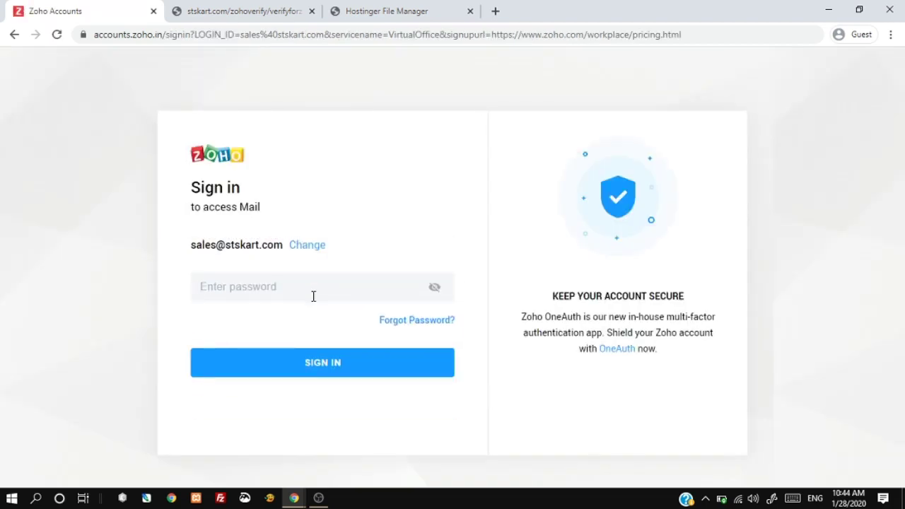
type("••••")
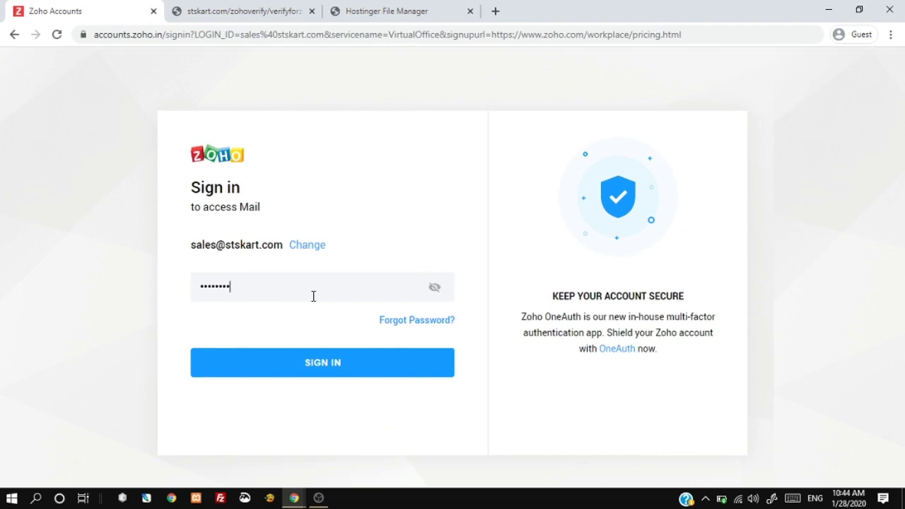
left_click(360, 363)
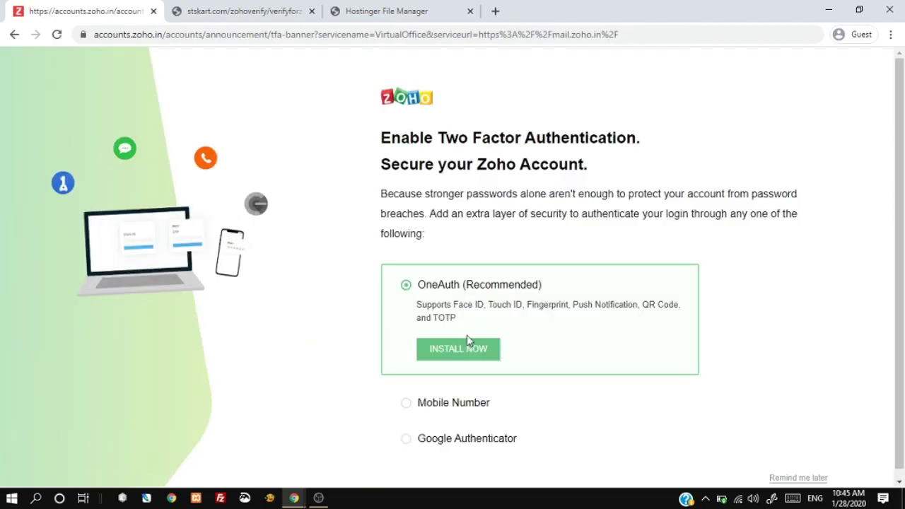
Postpone two-factor authentication with Remind me later and skip the Zoho Workplace welcome tour
scroll(903, 371, "down", 1)
left_click(791, 469)
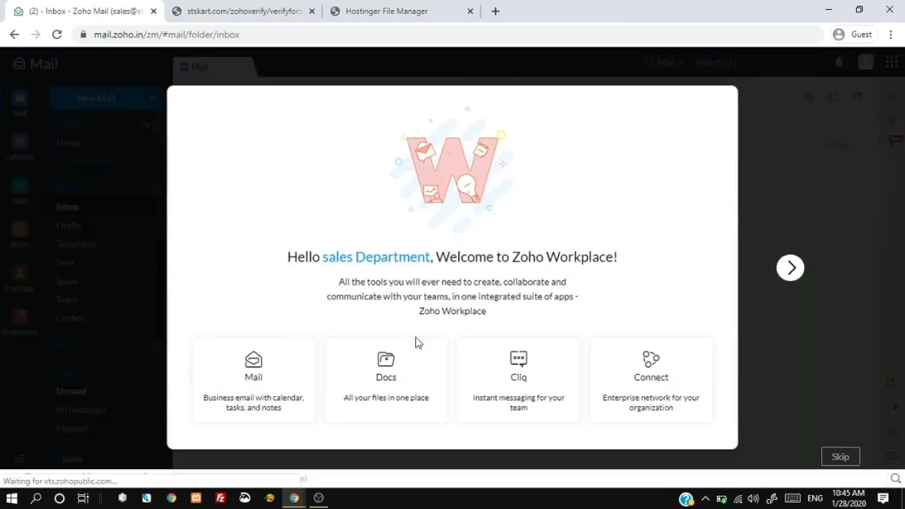
left_click(848, 458)
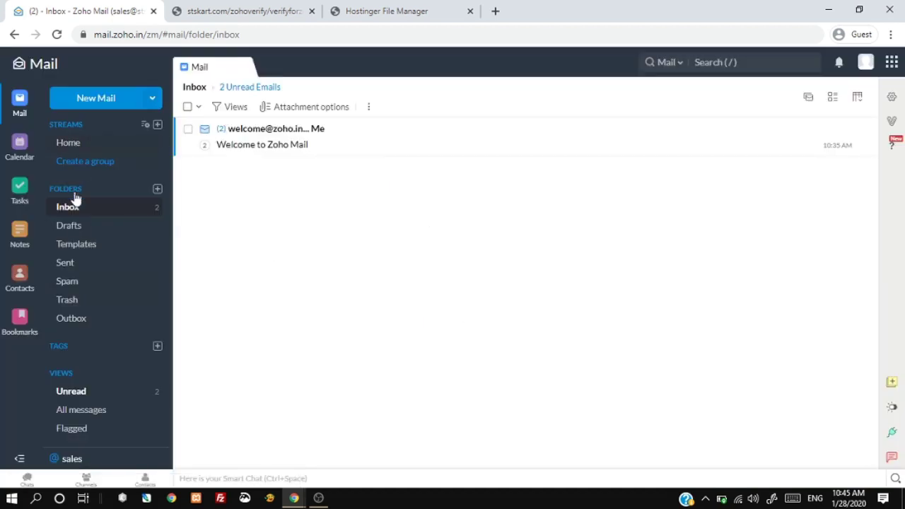